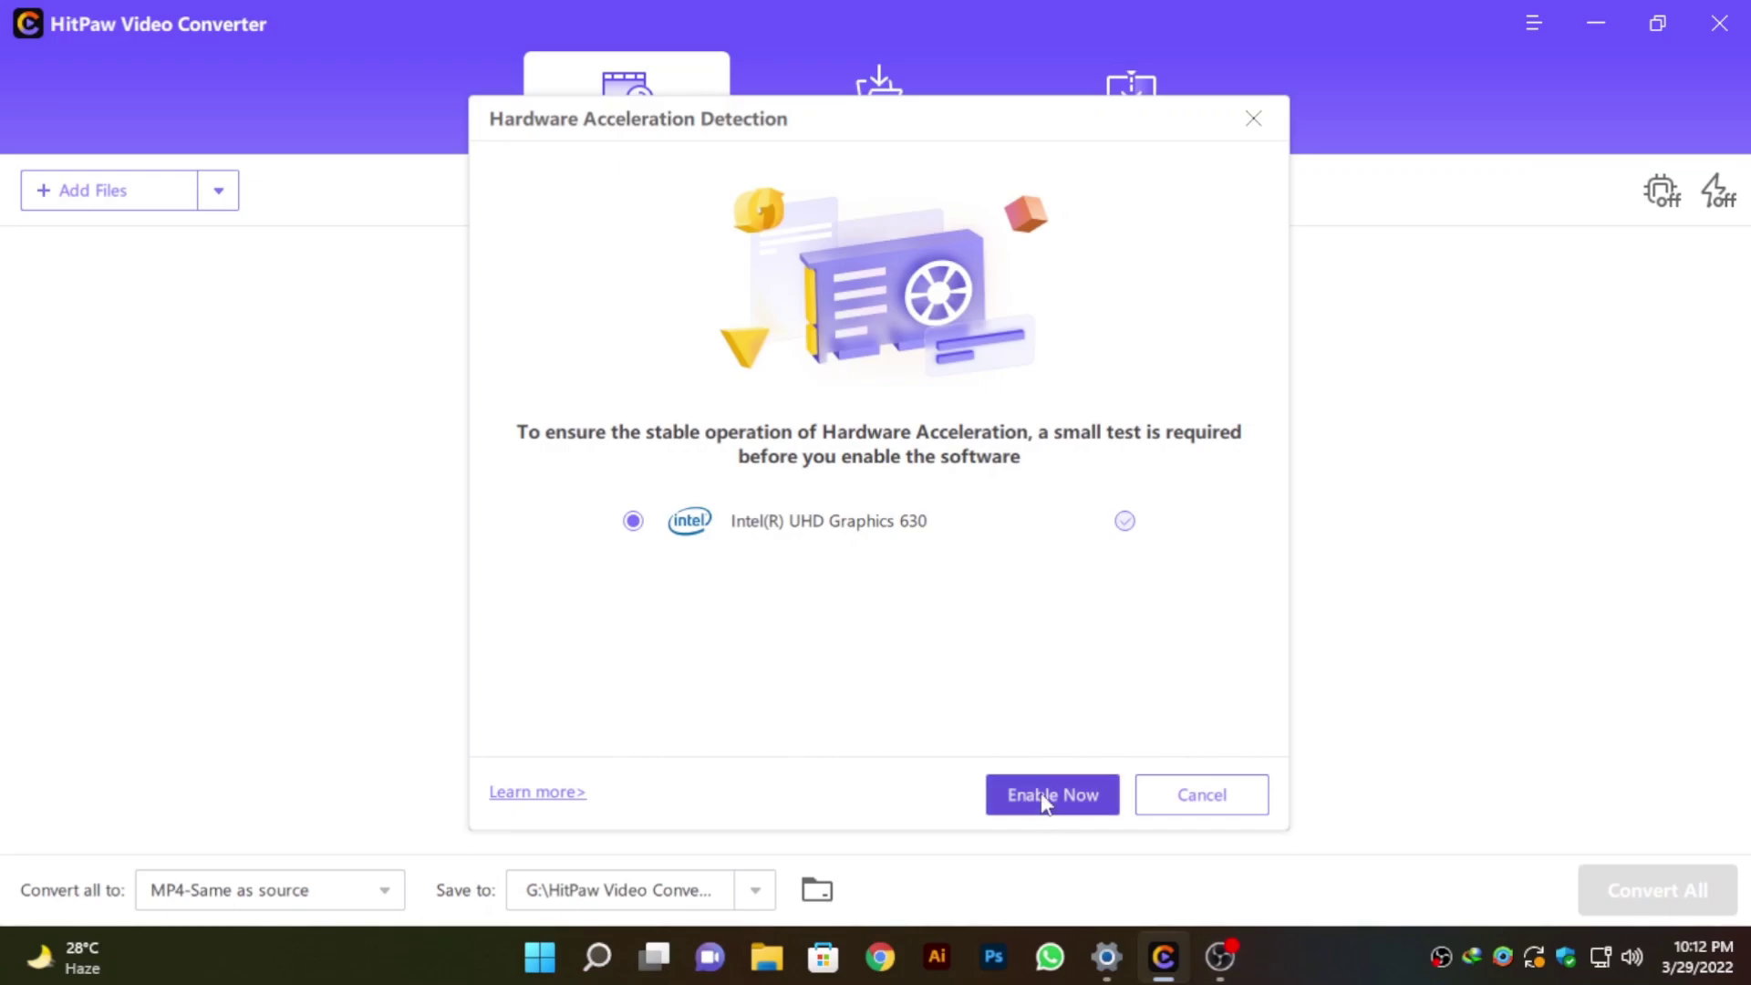
Enable ultrafast lossless conversion
{"action": "left_click", "coordinate": [1718, 193]}
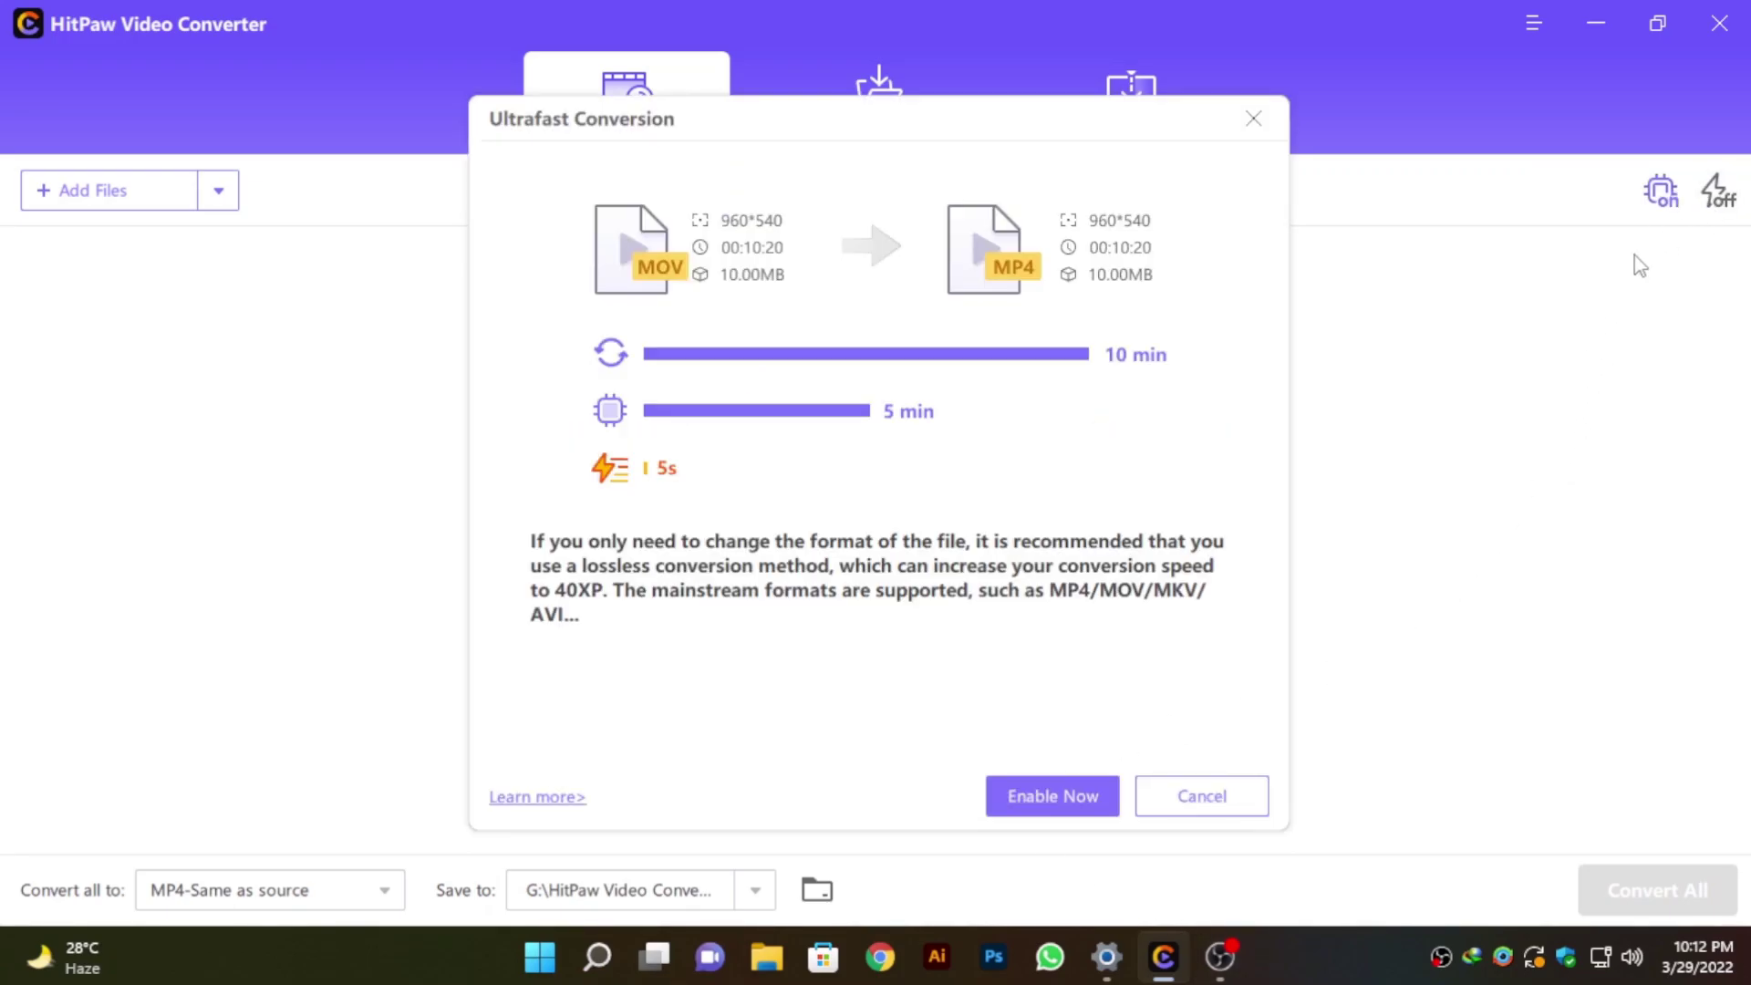
{"action": "left_click", "coordinate": [1049, 793]}
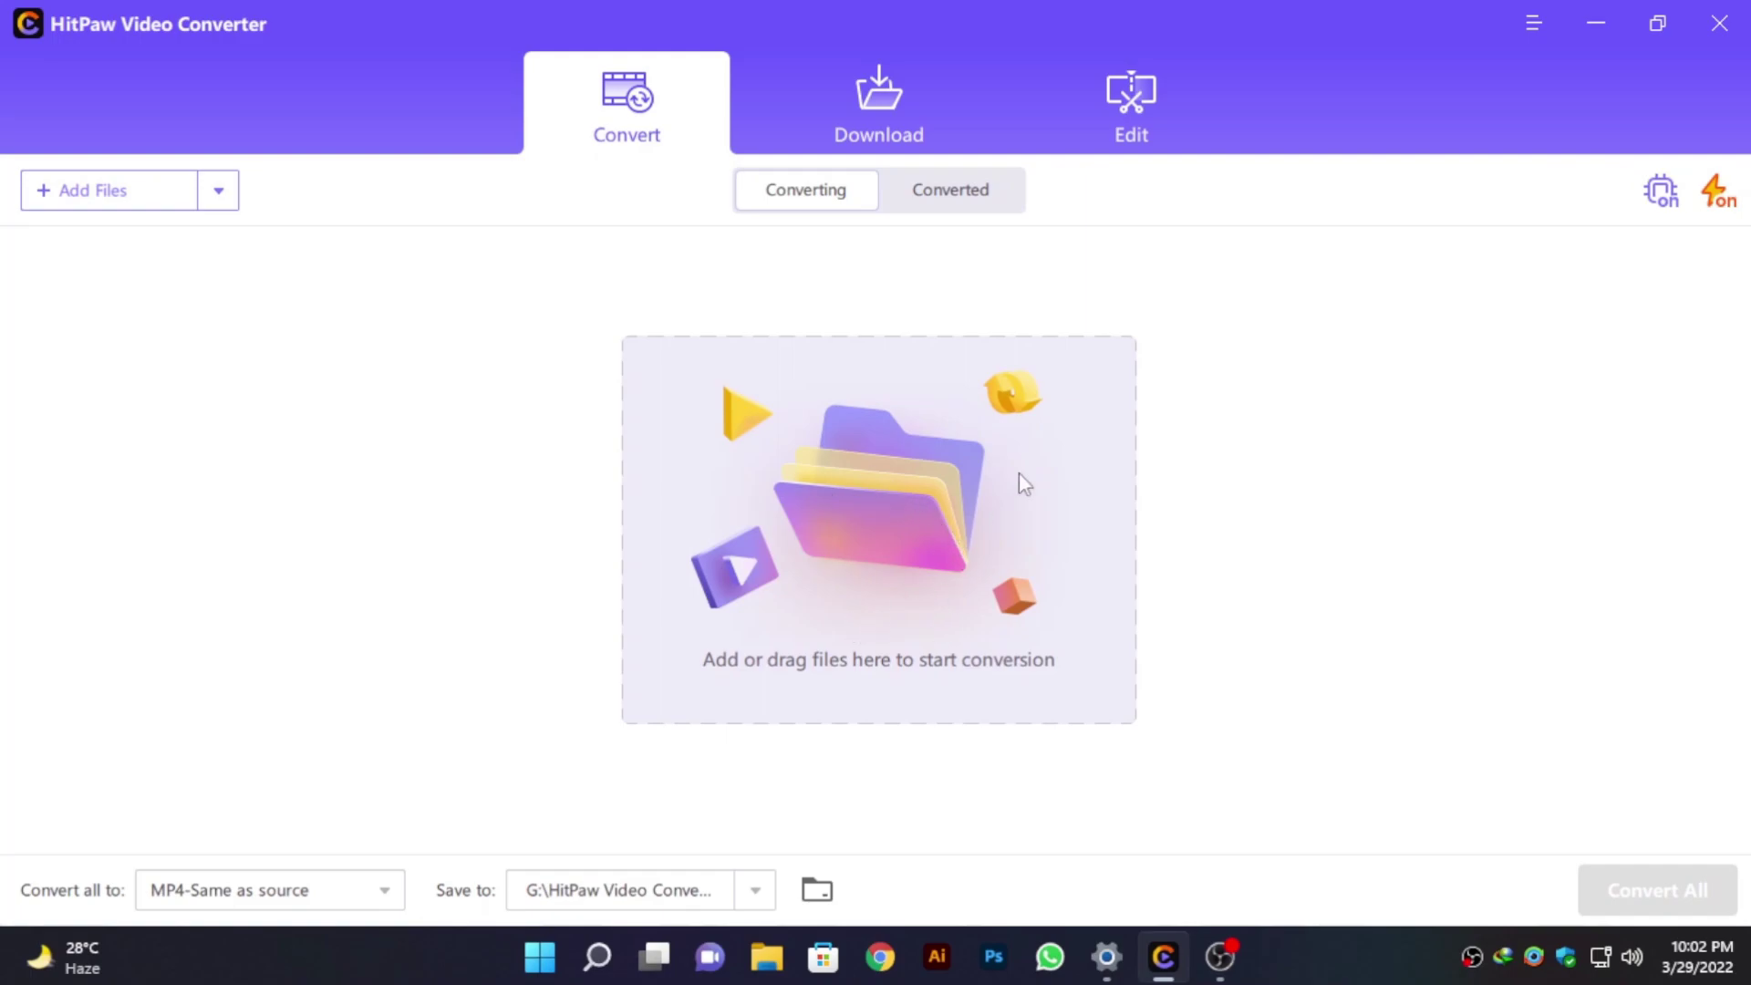
Add video_3 from the Page video folder as the file to convert
{"action": "left_click", "coordinate": [940, 512]}
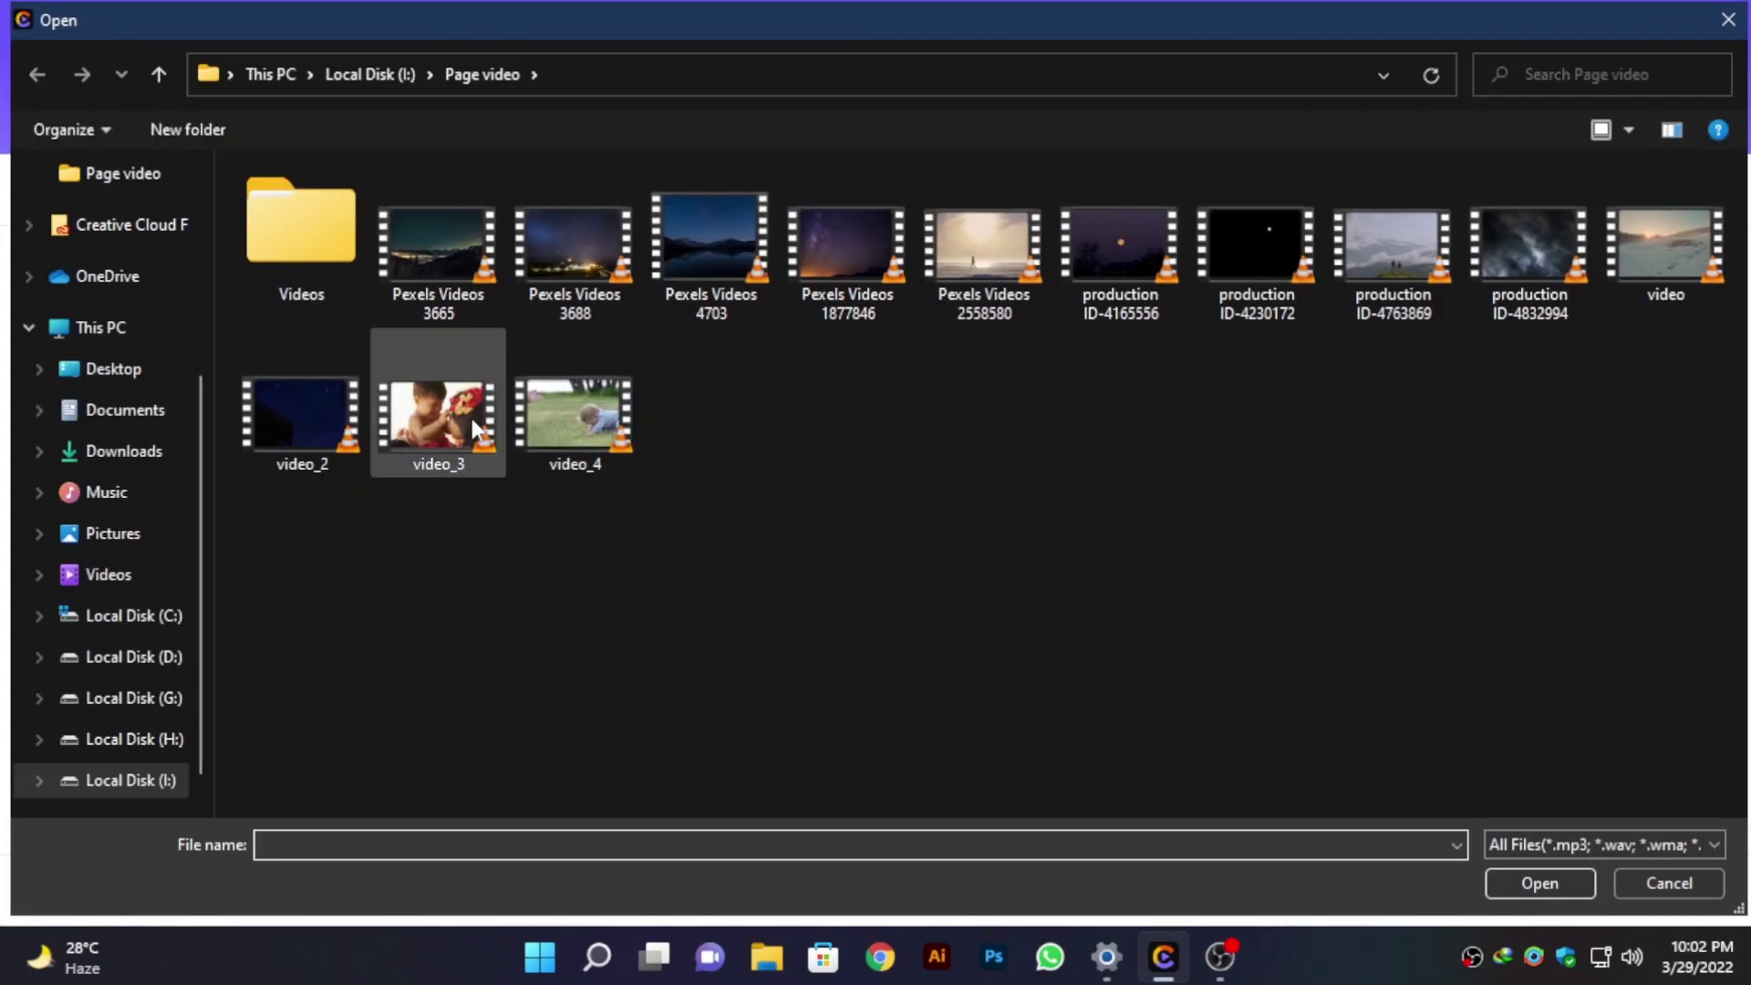
{"action": "left_click", "coordinate": [475, 428]}
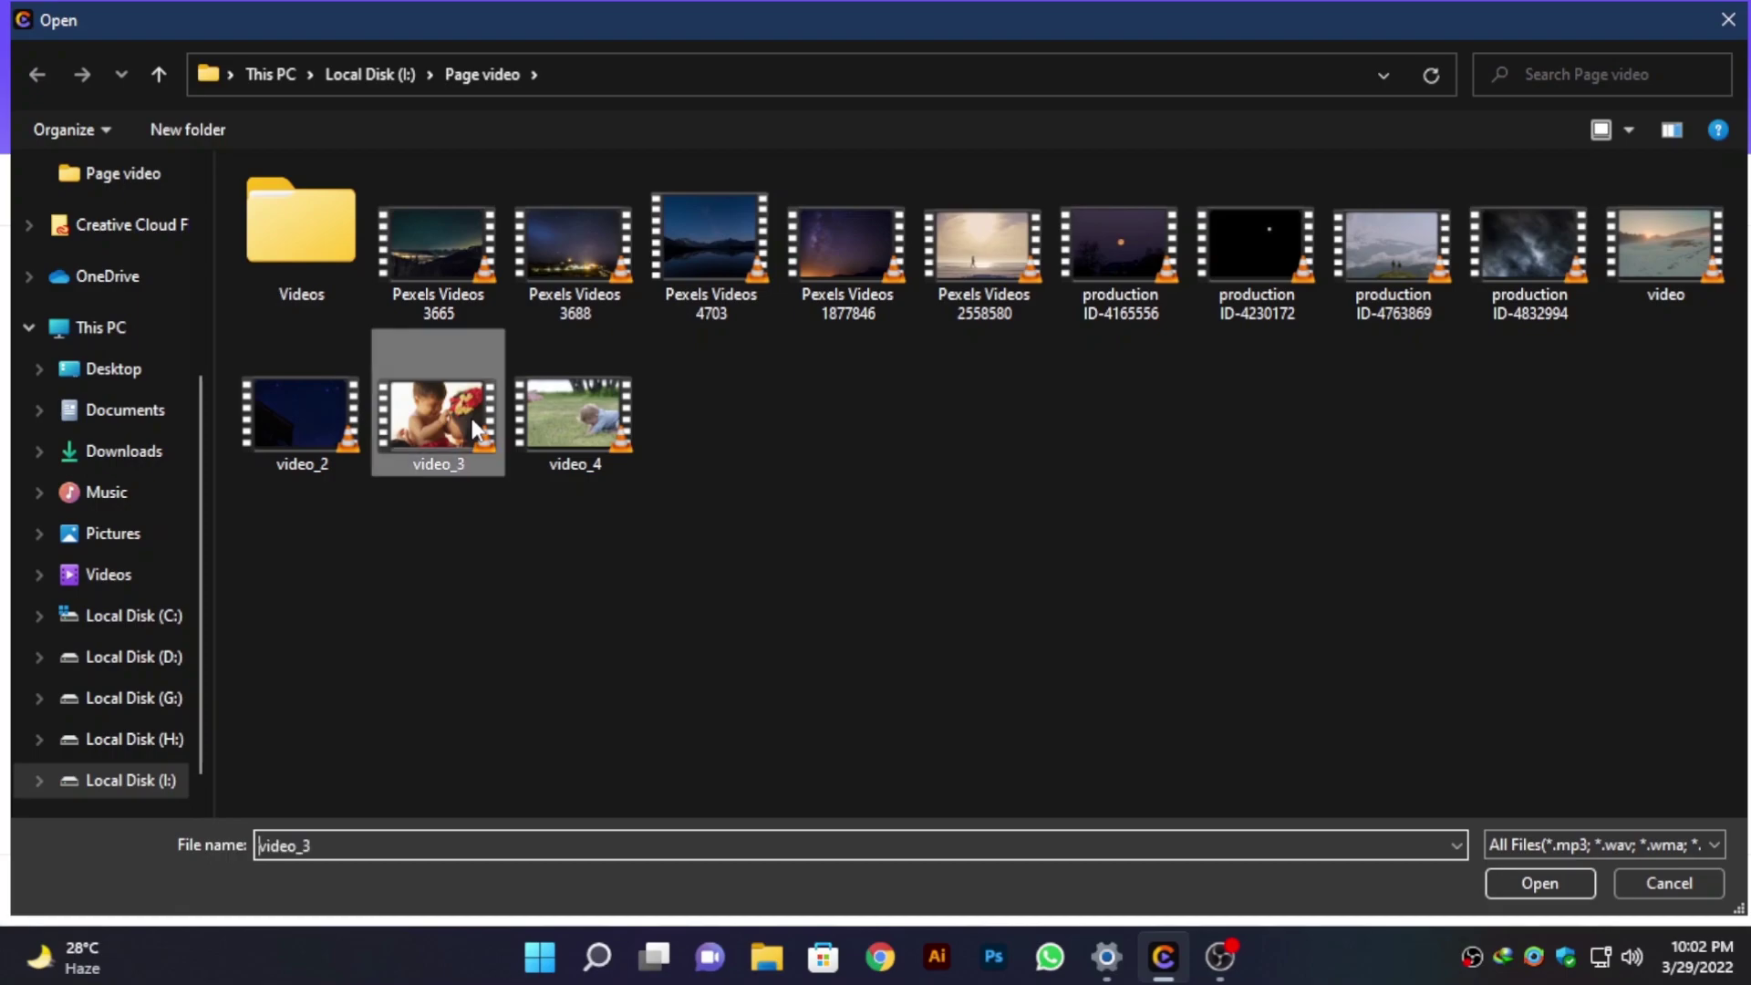
{"action": "double_click", "coordinate": [475, 429]}
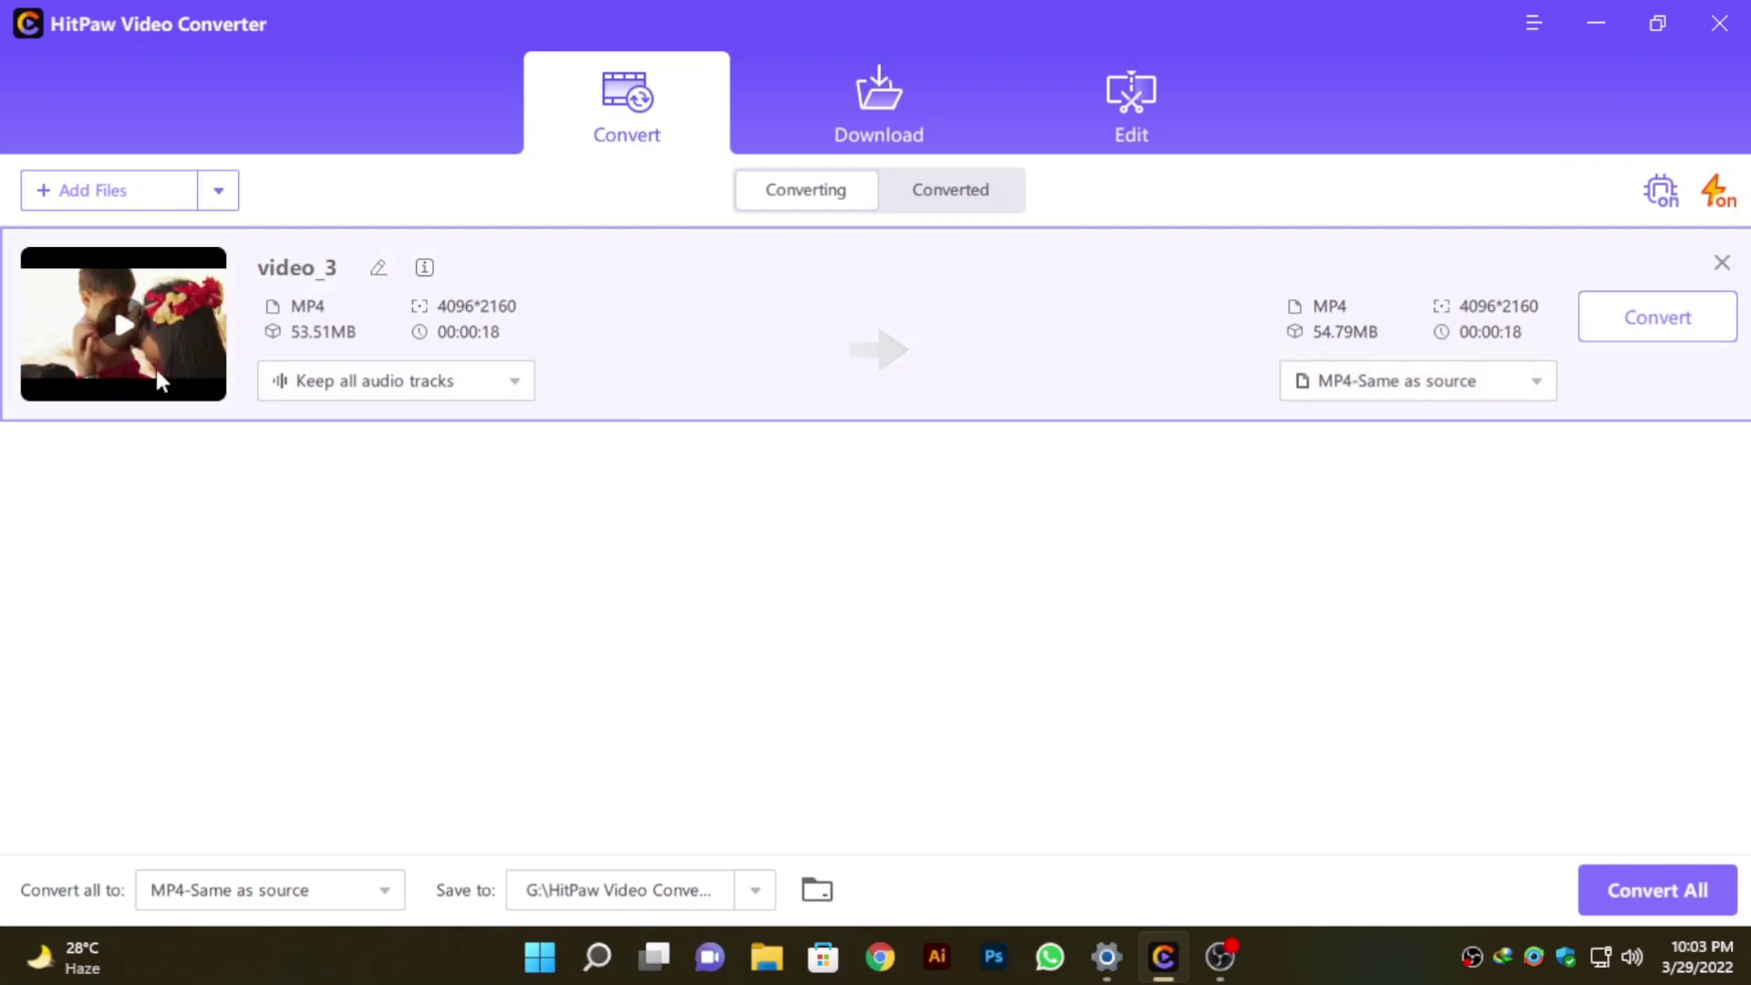
Try the No audio track option for video_3, and return it to Keep all audio tracks
{"action": "left_click", "coordinate": [446, 397]}
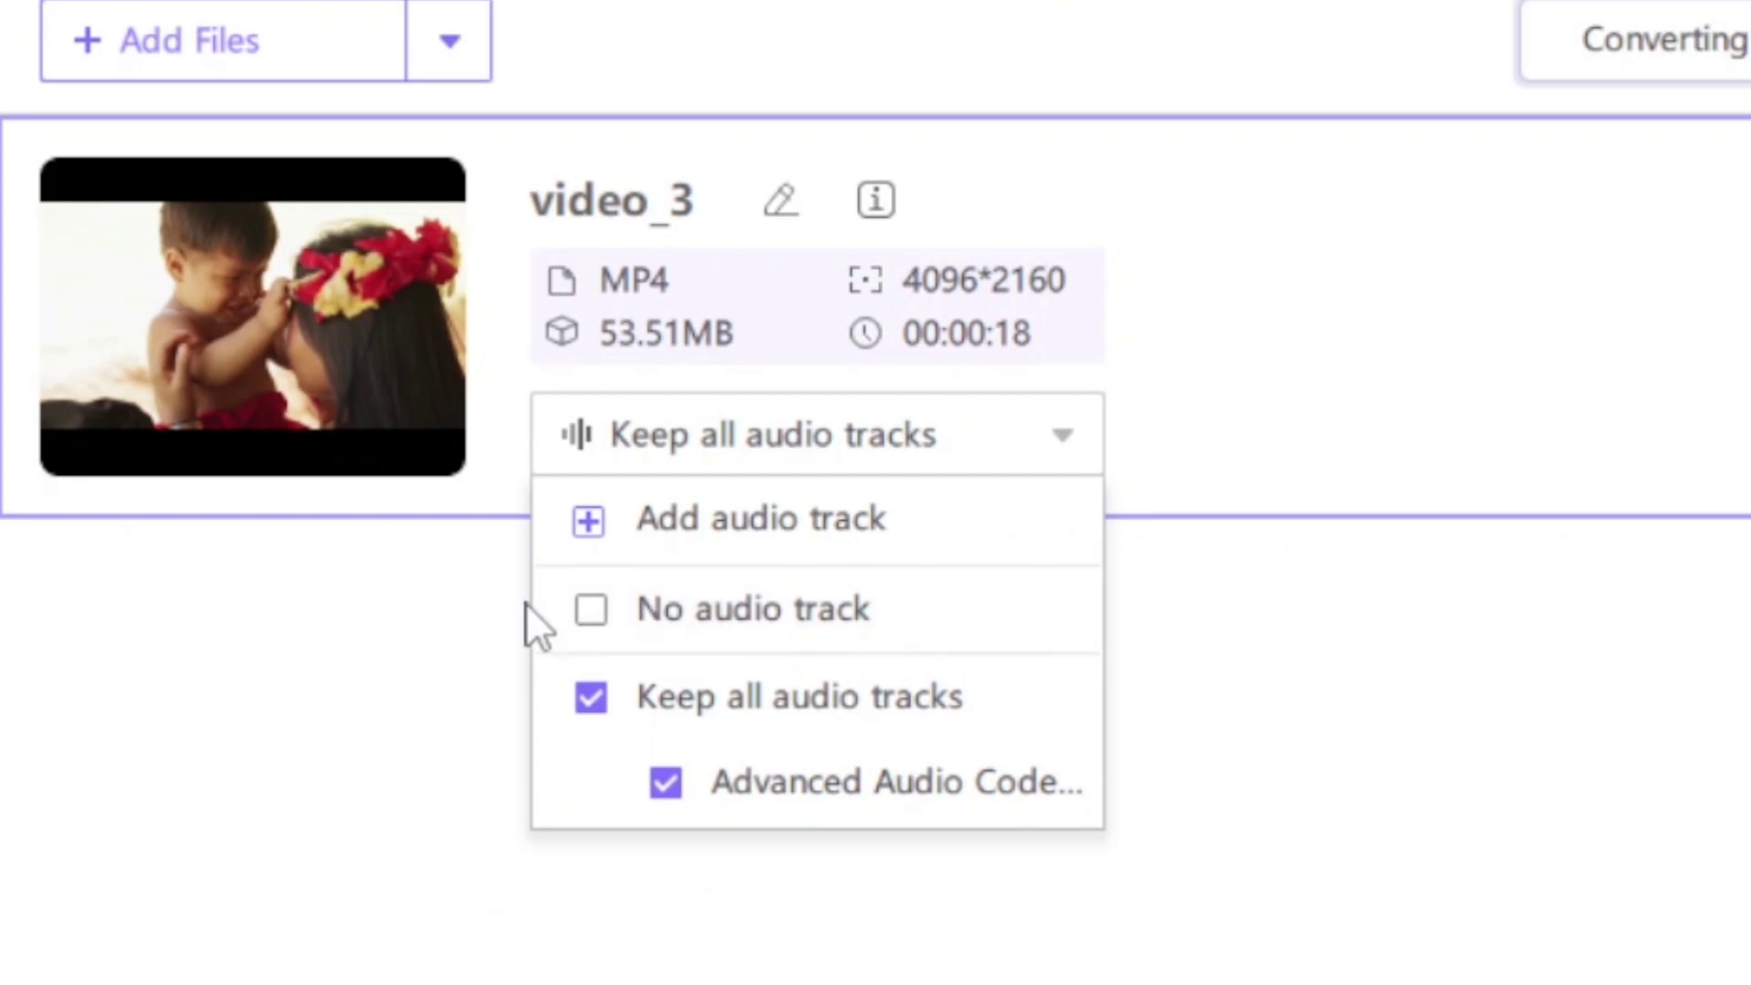
{"action": "left_click", "coordinate": [590, 609]}
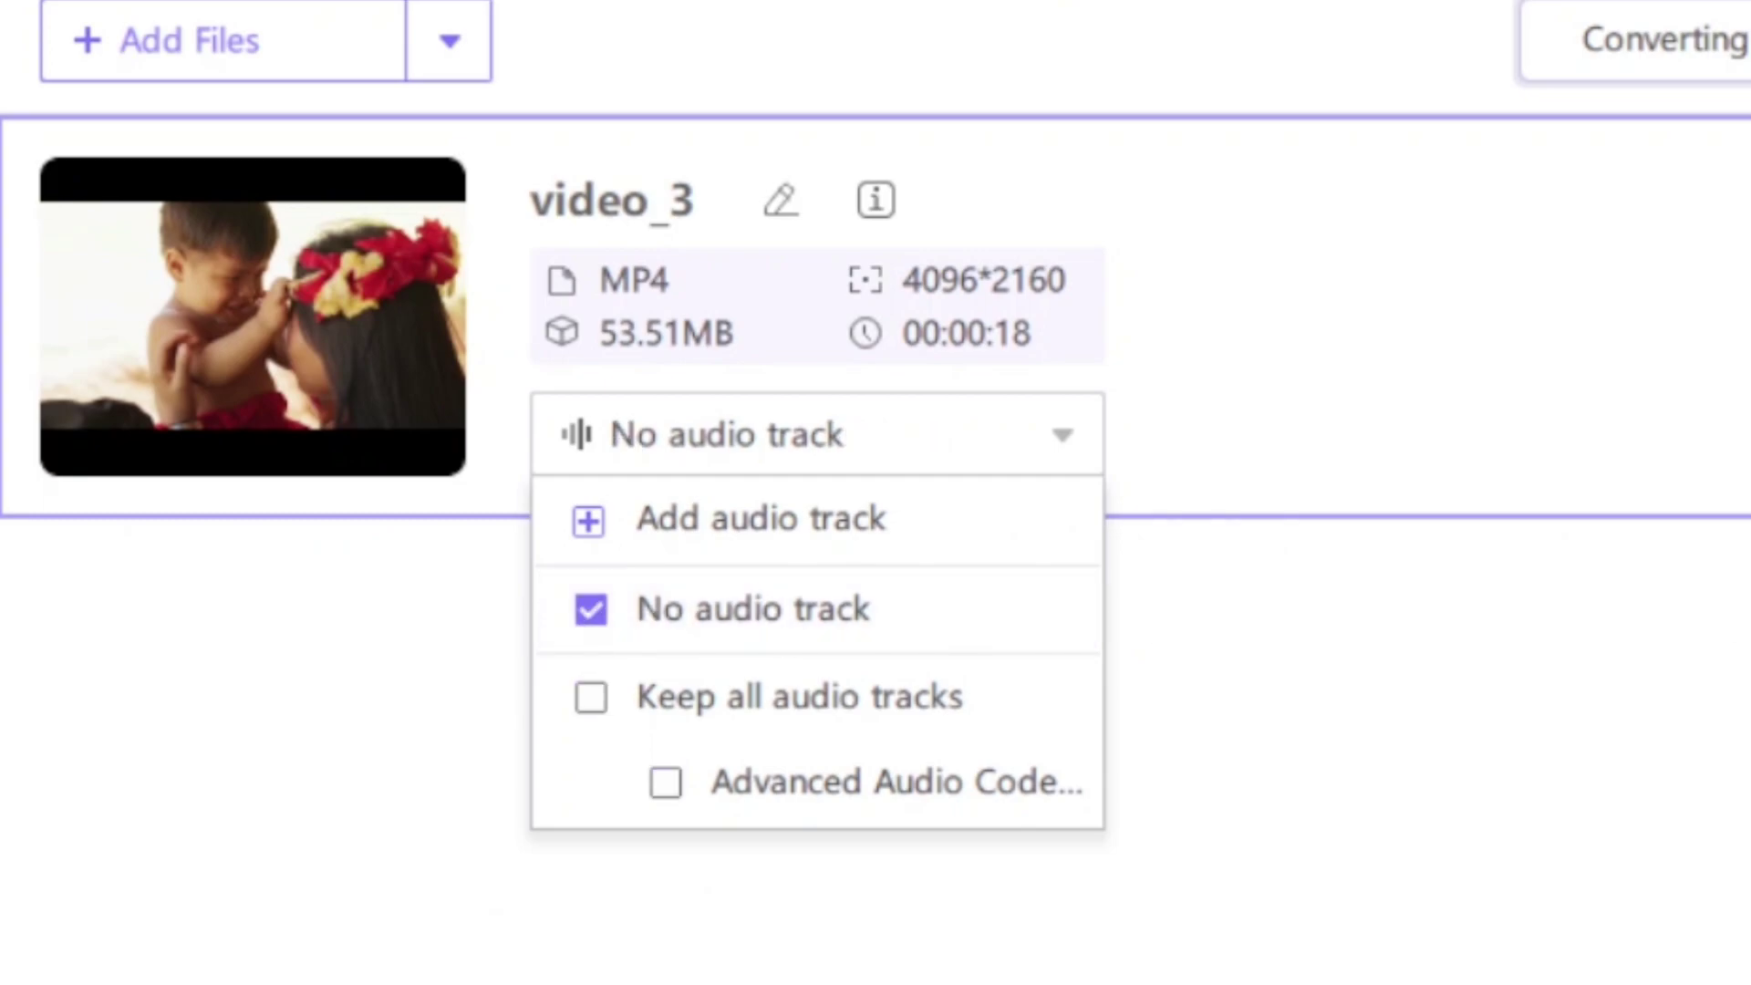
{"action": "left_click", "coordinate": [803, 697]}
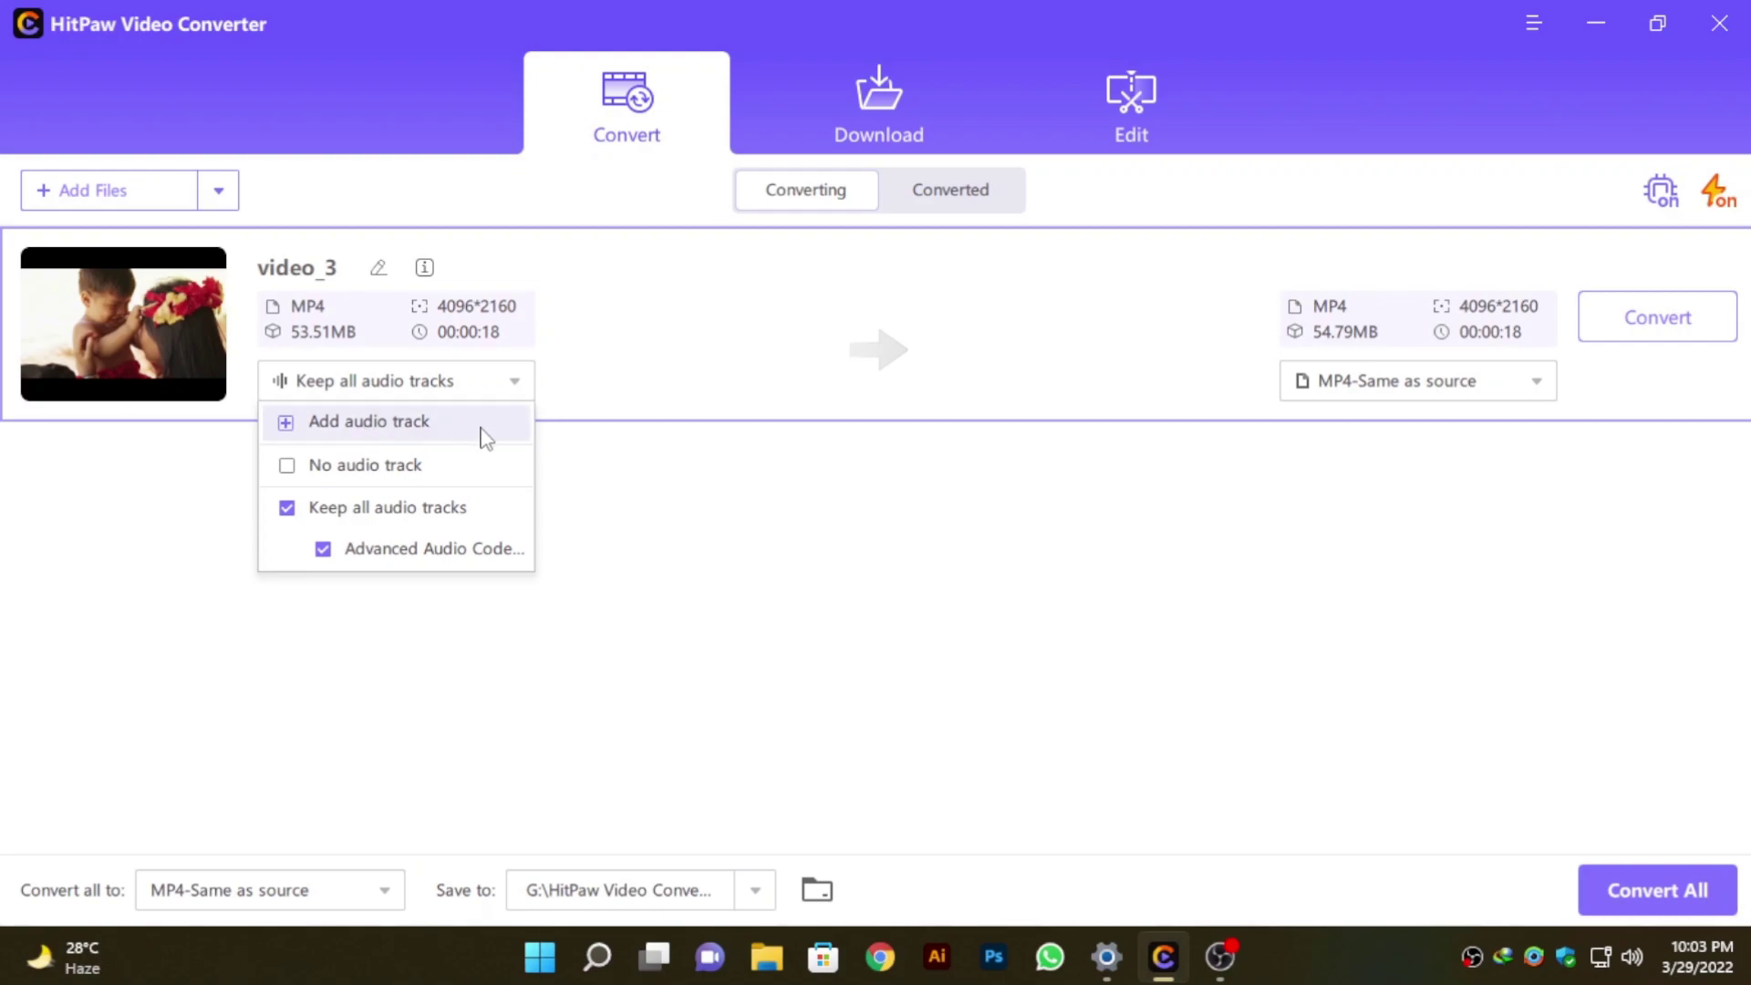
{"action": "left_click", "coordinate": [1327, 622]}
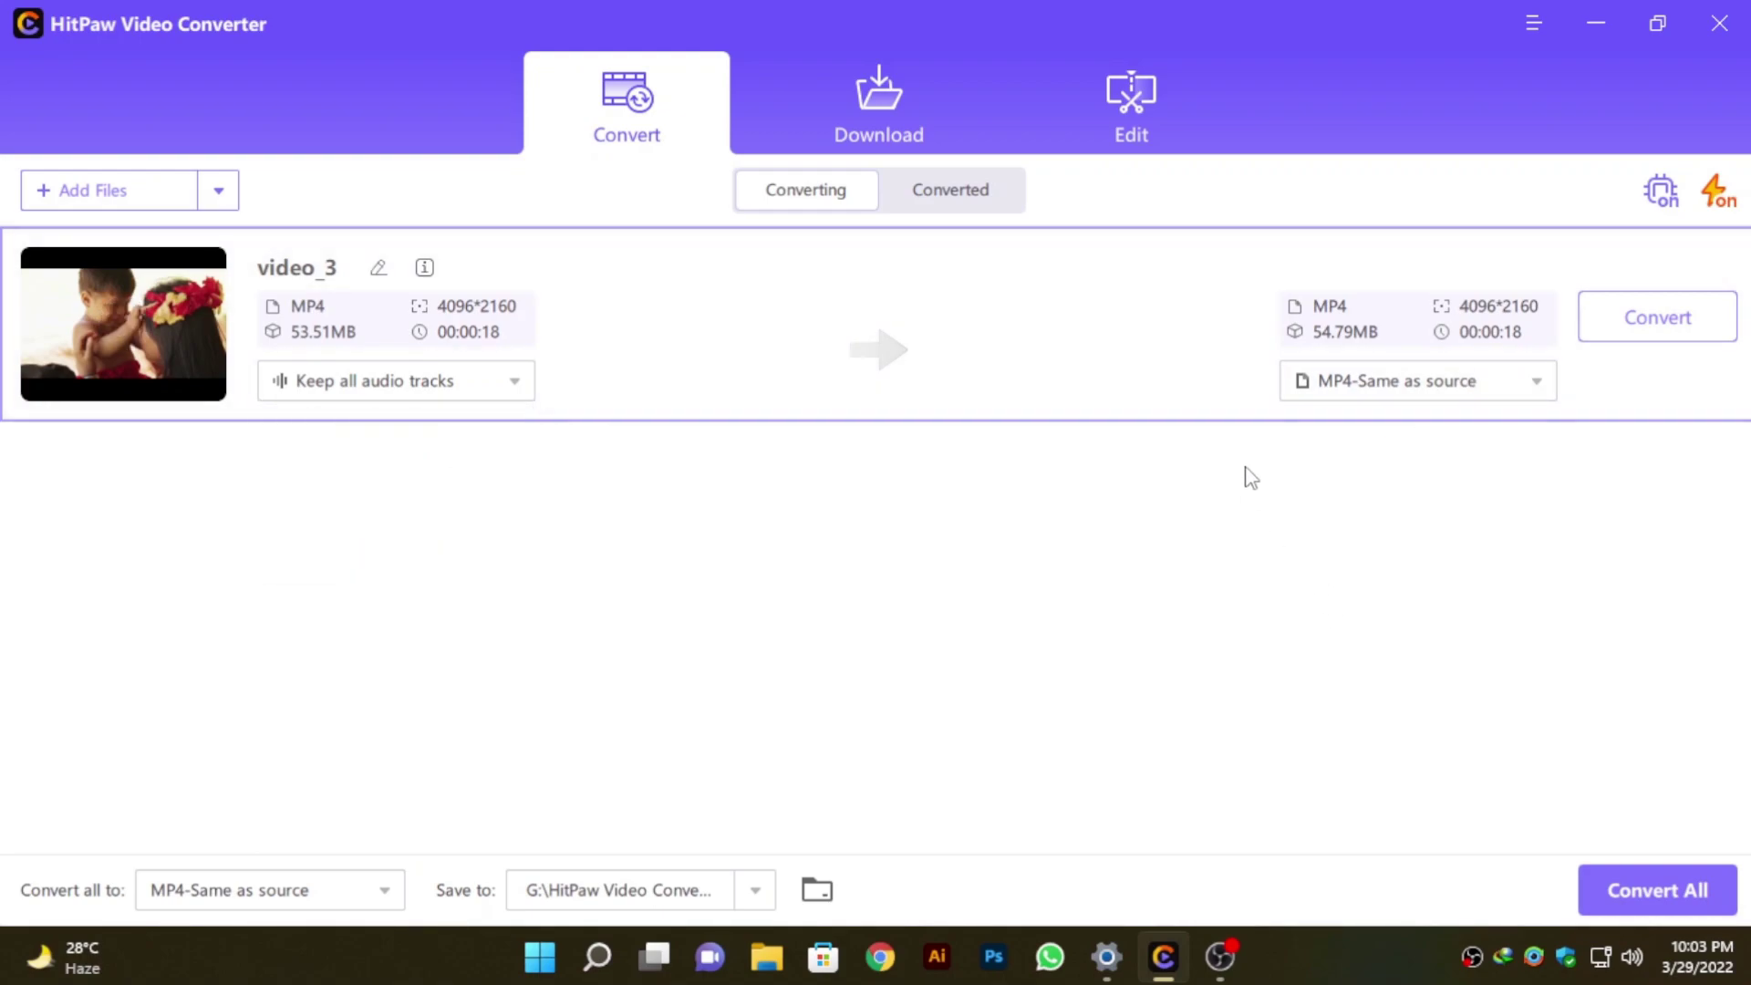
Look through the Video, Audio, Device and Social Video output formats offered for video_3
{"action": "left_click", "coordinate": [1436, 398]}
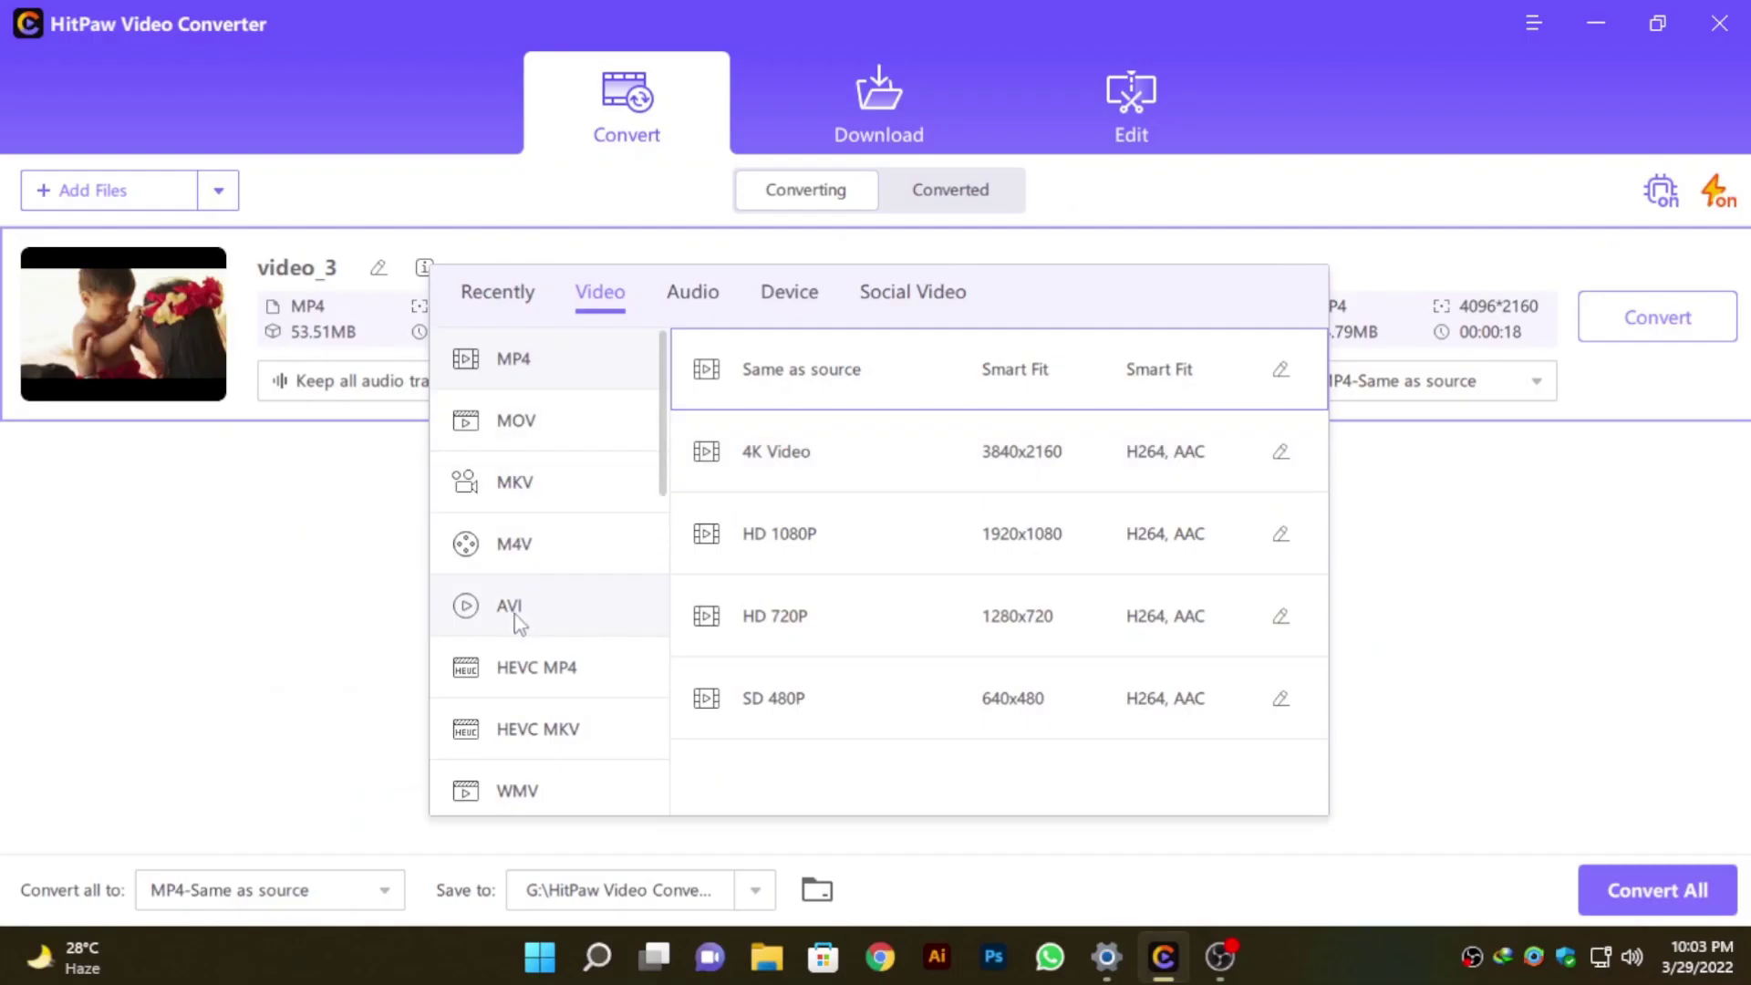
{"action": "scroll", "coordinate": [277, 616], "scroll_direction": "down", "scroll_amount": 5}
{"action": "scroll", "coordinate": [529, 643], "scroll_direction": "down", "scroll_amount": 5}
{"action": "scroll", "coordinate": [532, 625], "scroll_direction": "up", "scroll_amount": 10}
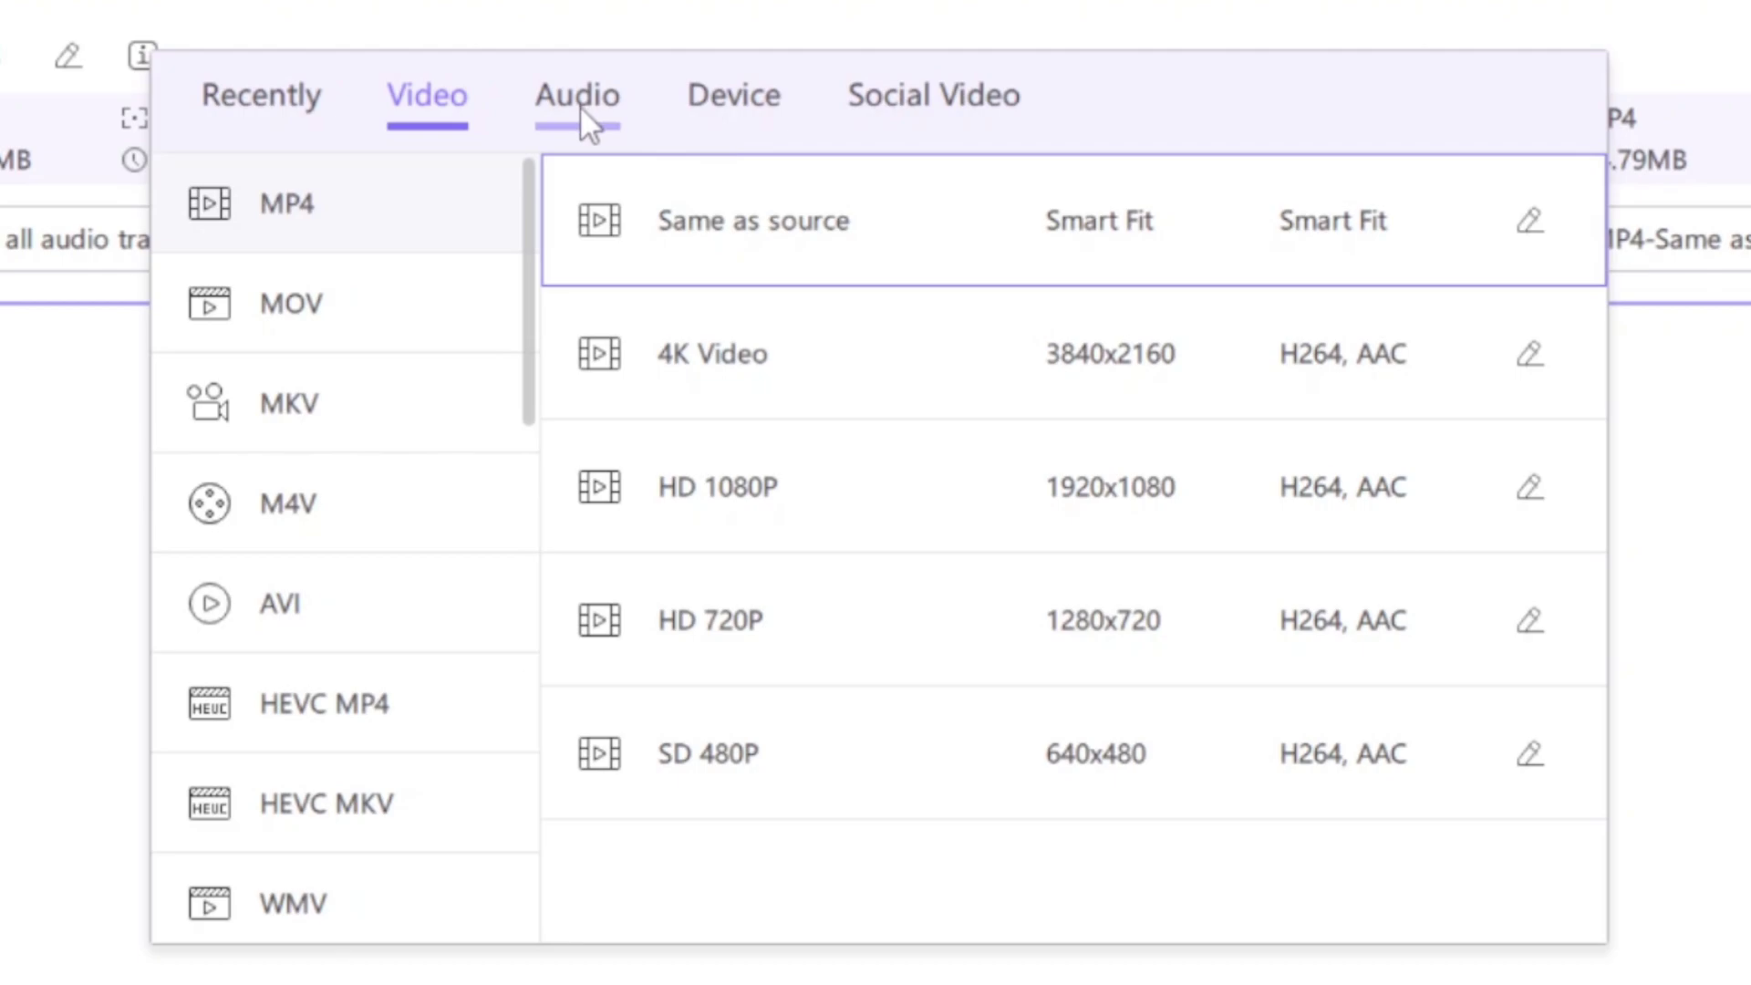
{"action": "left_click", "coordinate": [695, 294]}
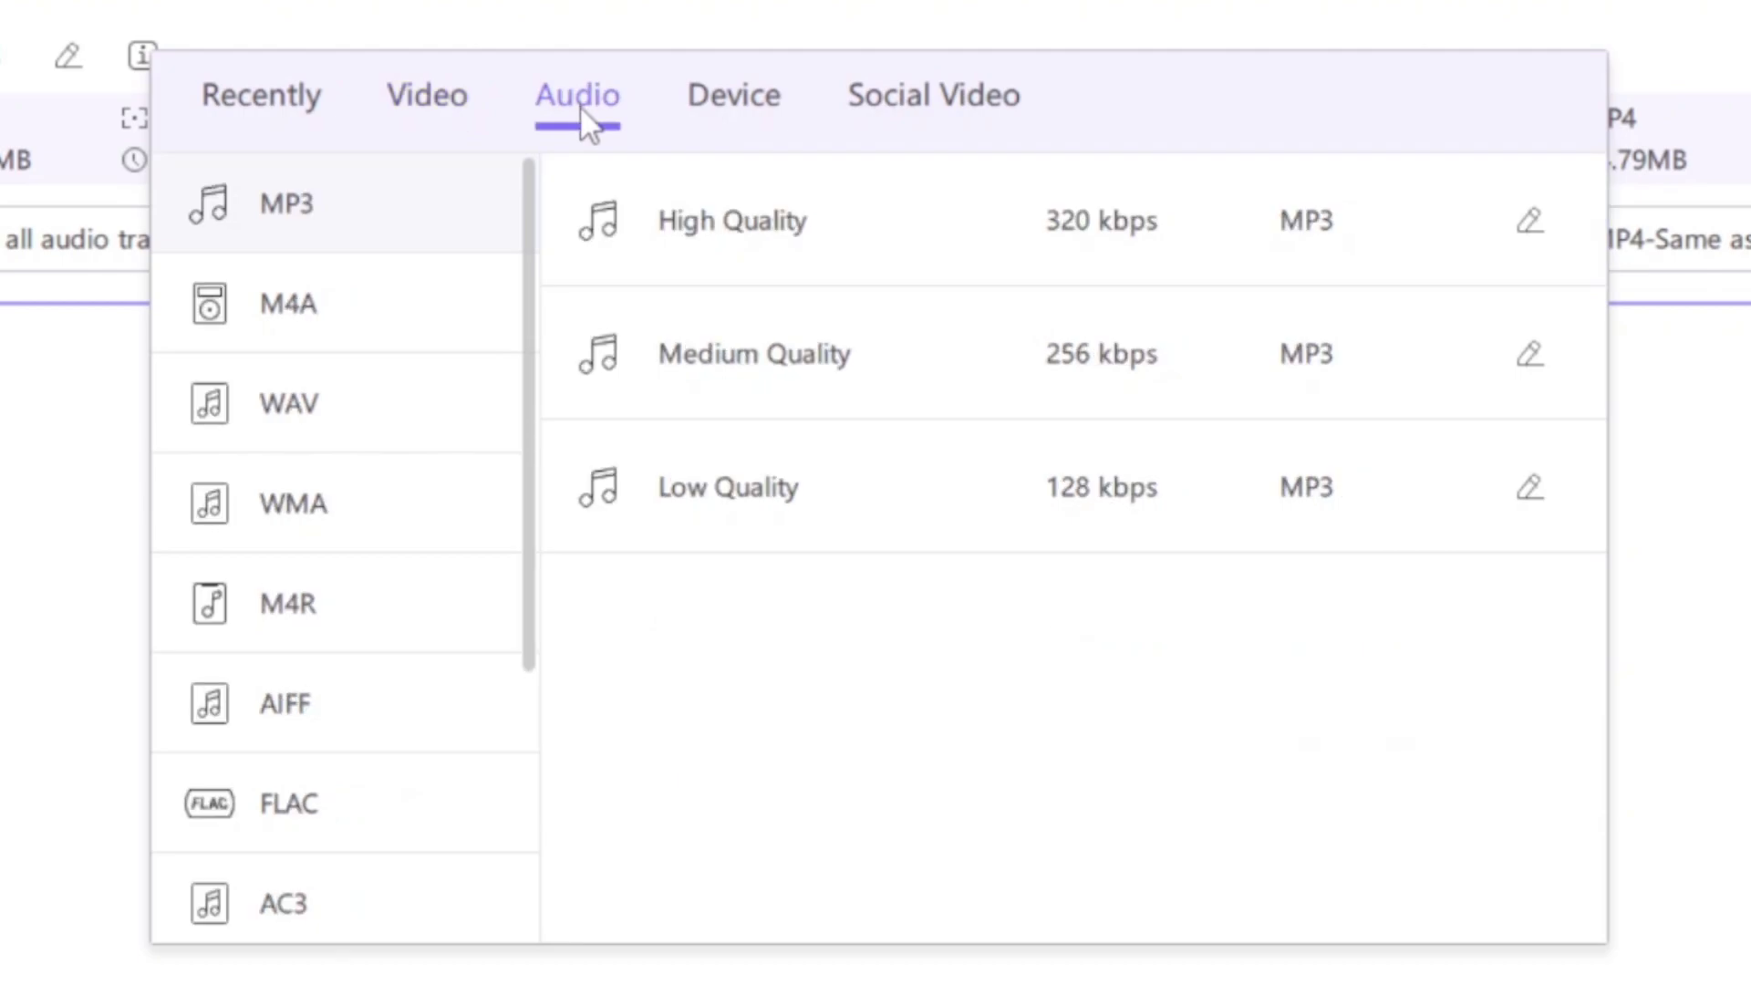
{"action": "scroll", "coordinate": [349, 693], "scroll_direction": "down", "scroll_amount": 3}
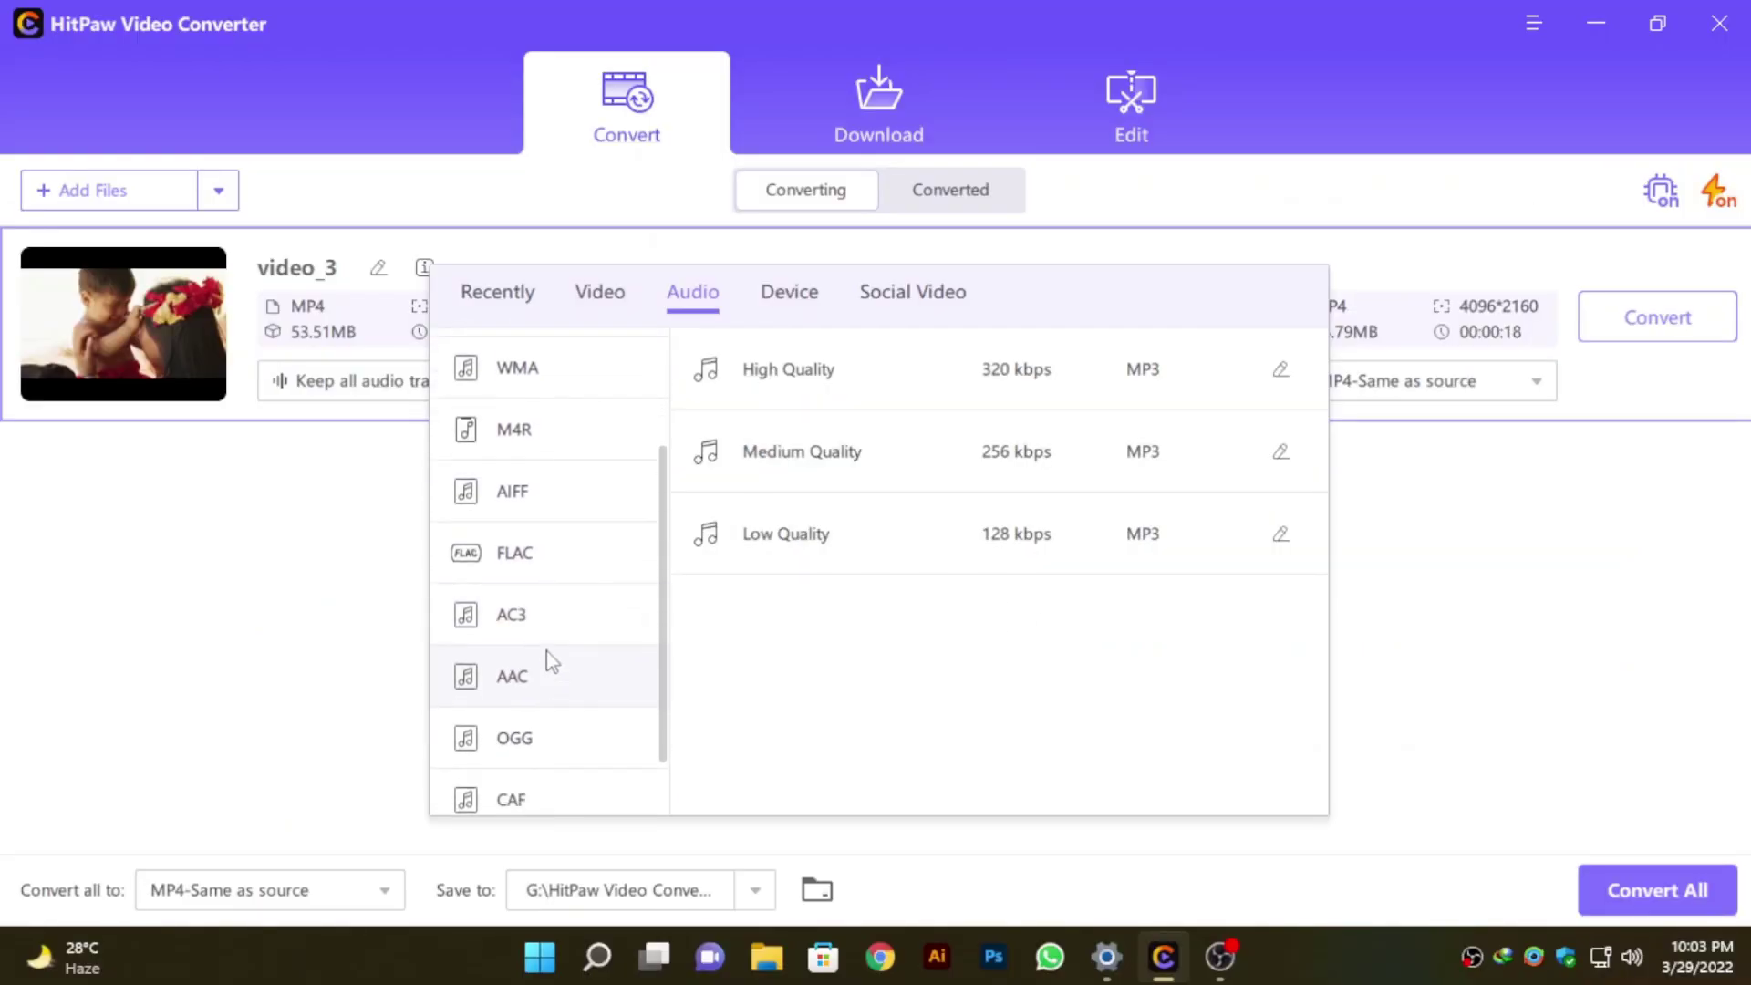
{"action": "scroll", "coordinate": [540, 584], "scroll_direction": "up", "scroll_amount": 3}
{"action": "left_click", "coordinate": [789, 293]}
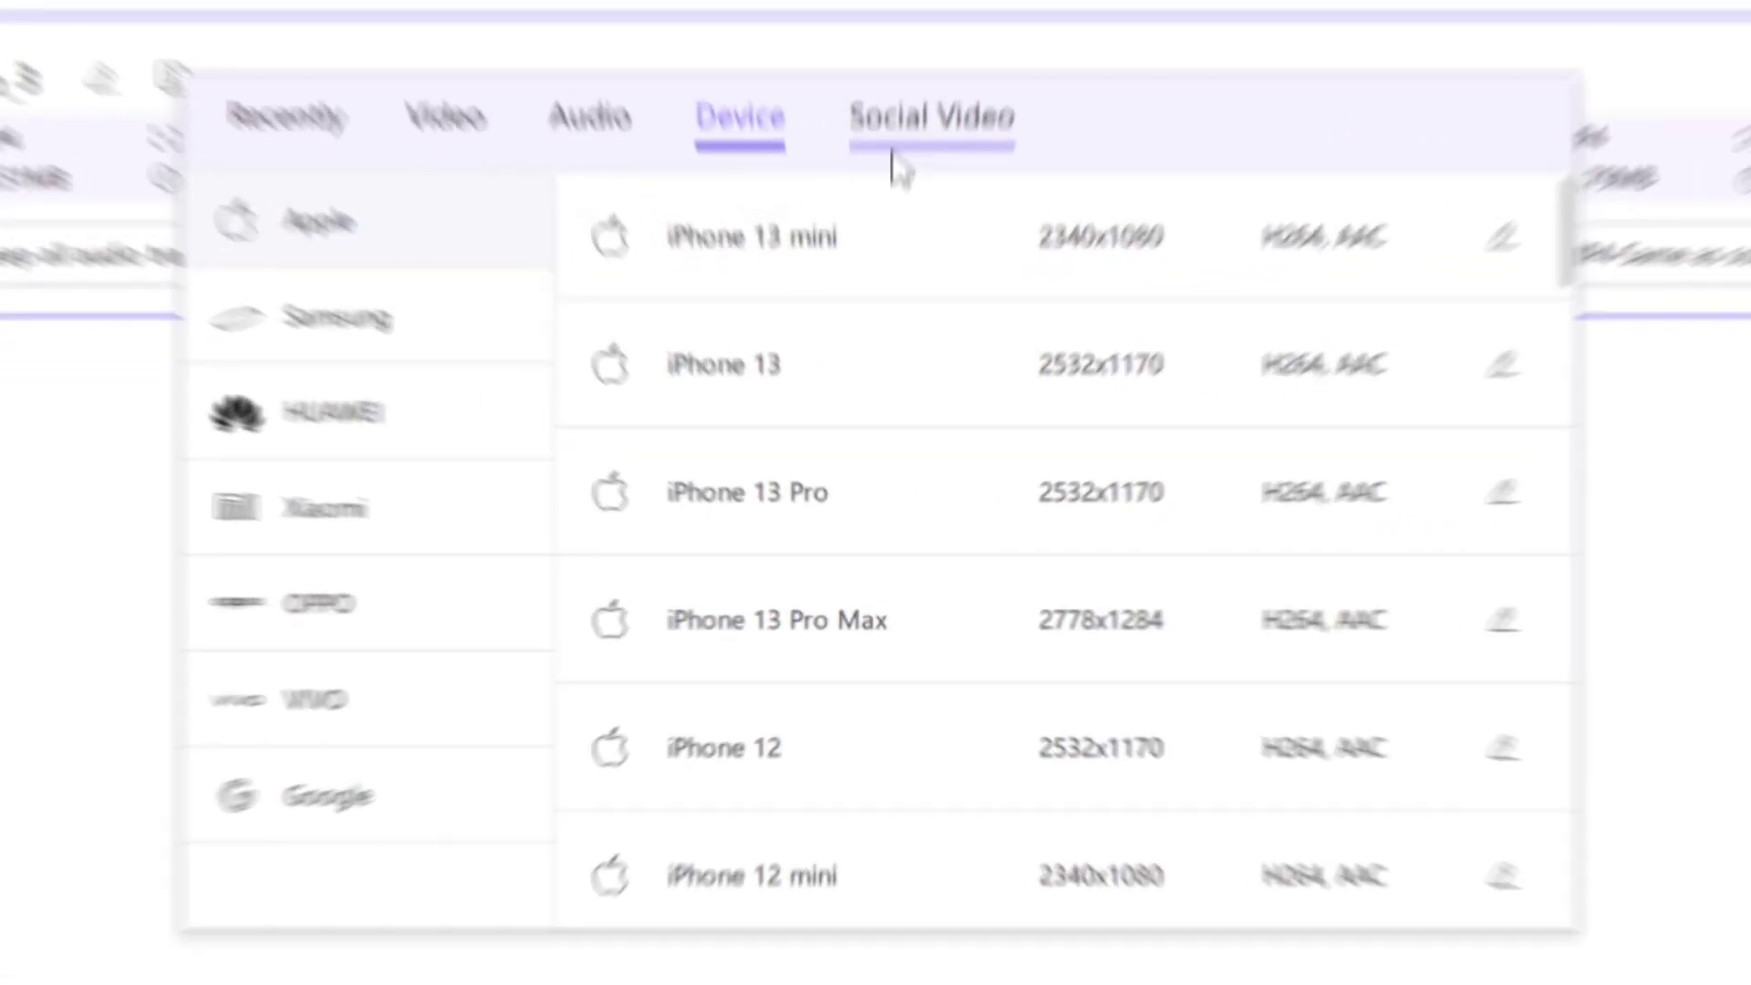
{"action": "left_click", "coordinate": [896, 162]}
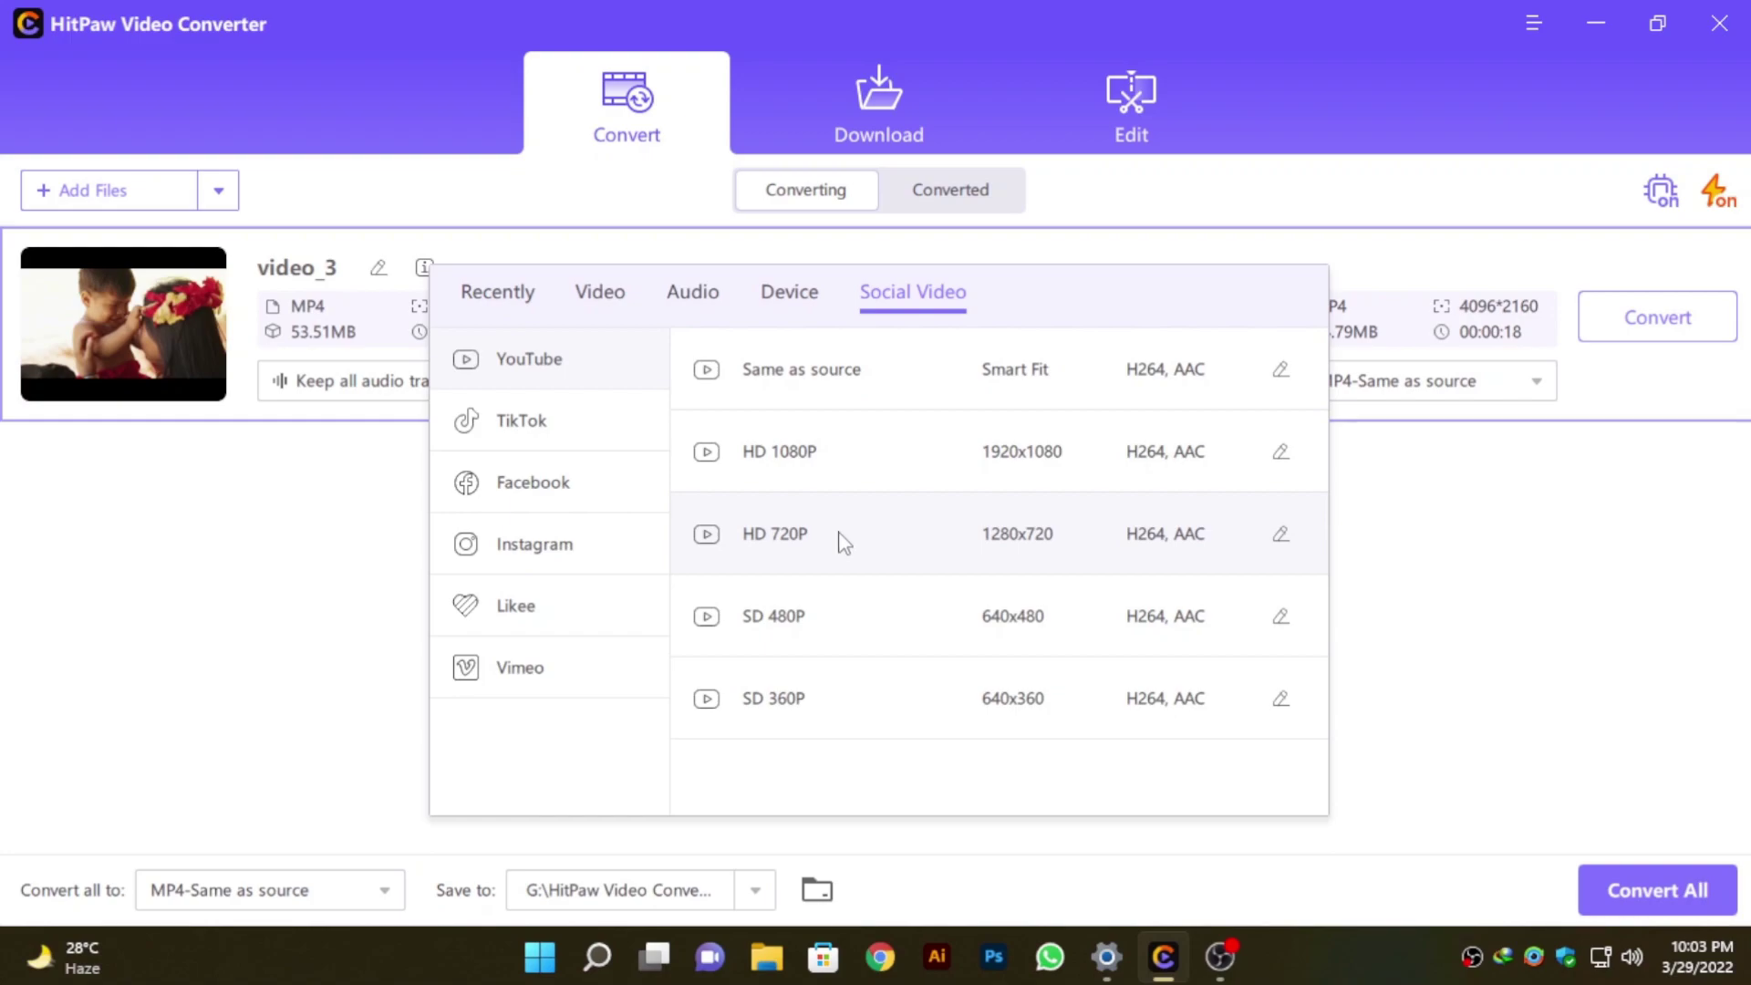
Set the output format of video_3 to MP4 HD 1080P and convert it
{"action": "left_click", "coordinate": [602, 294]}
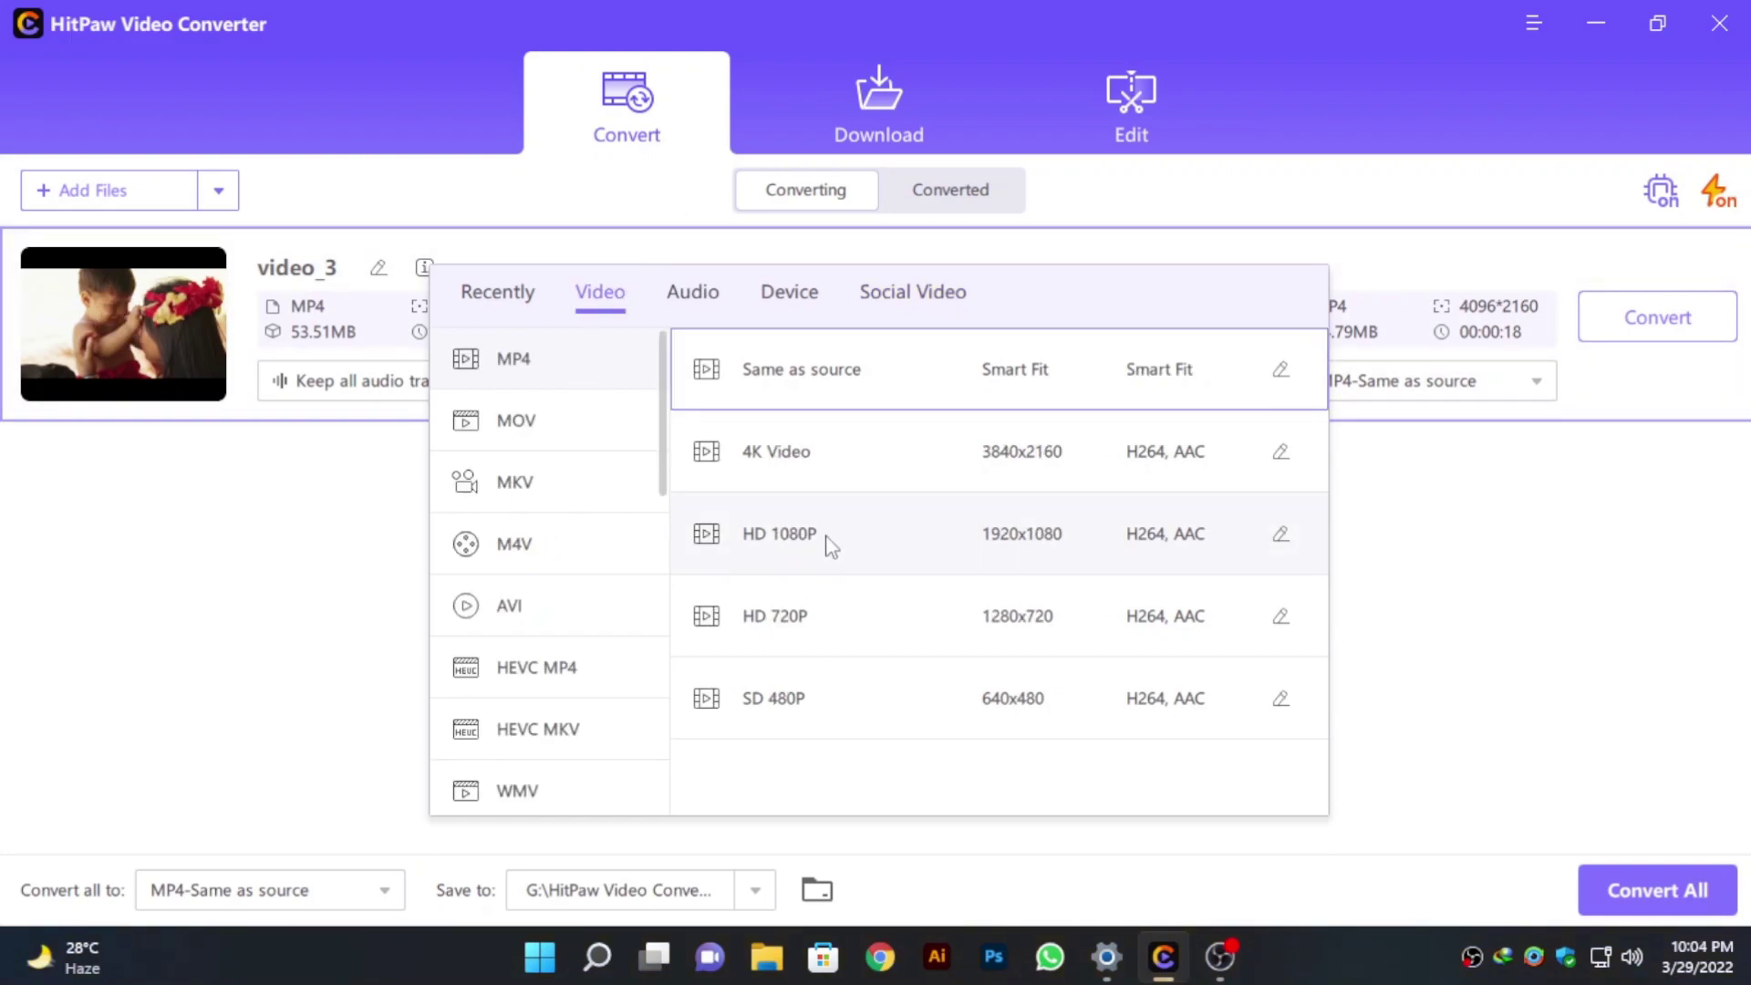
{"action": "left_click", "coordinate": [948, 558]}
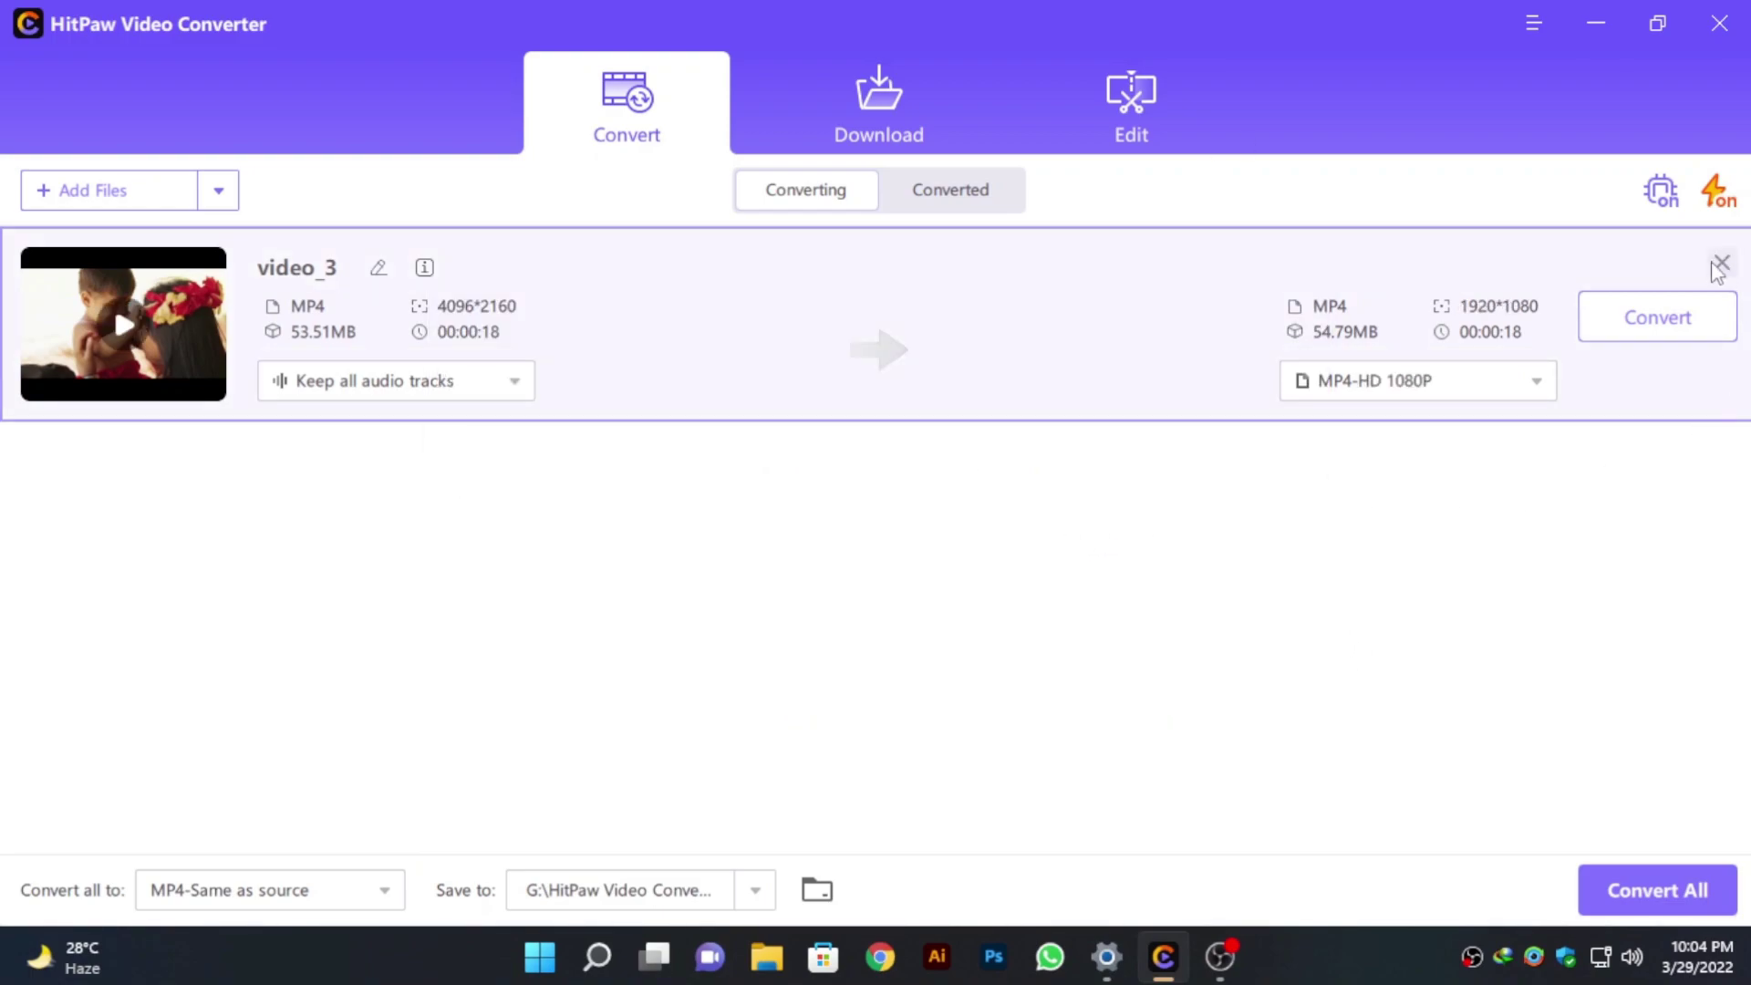
{"action": "left_click", "coordinate": [1681, 321]}
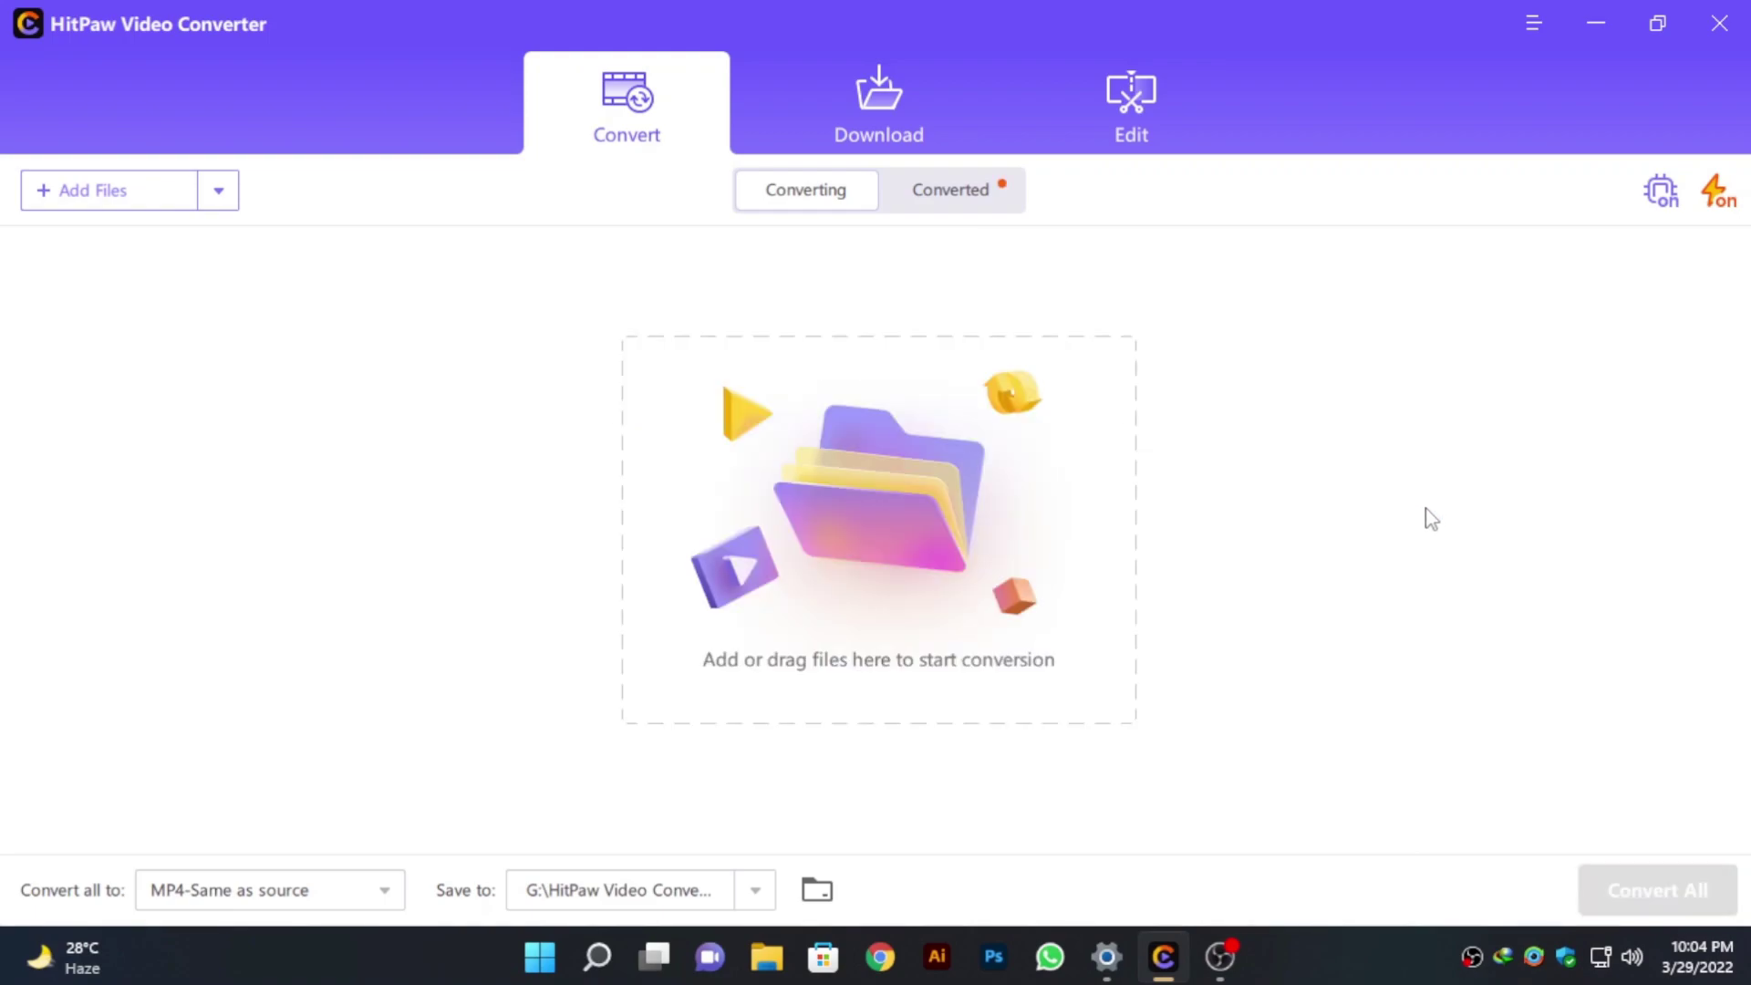
Play the converted video_3 to check it, close the preview, and view the Download section
{"action": "left_click", "coordinate": [994, 197]}
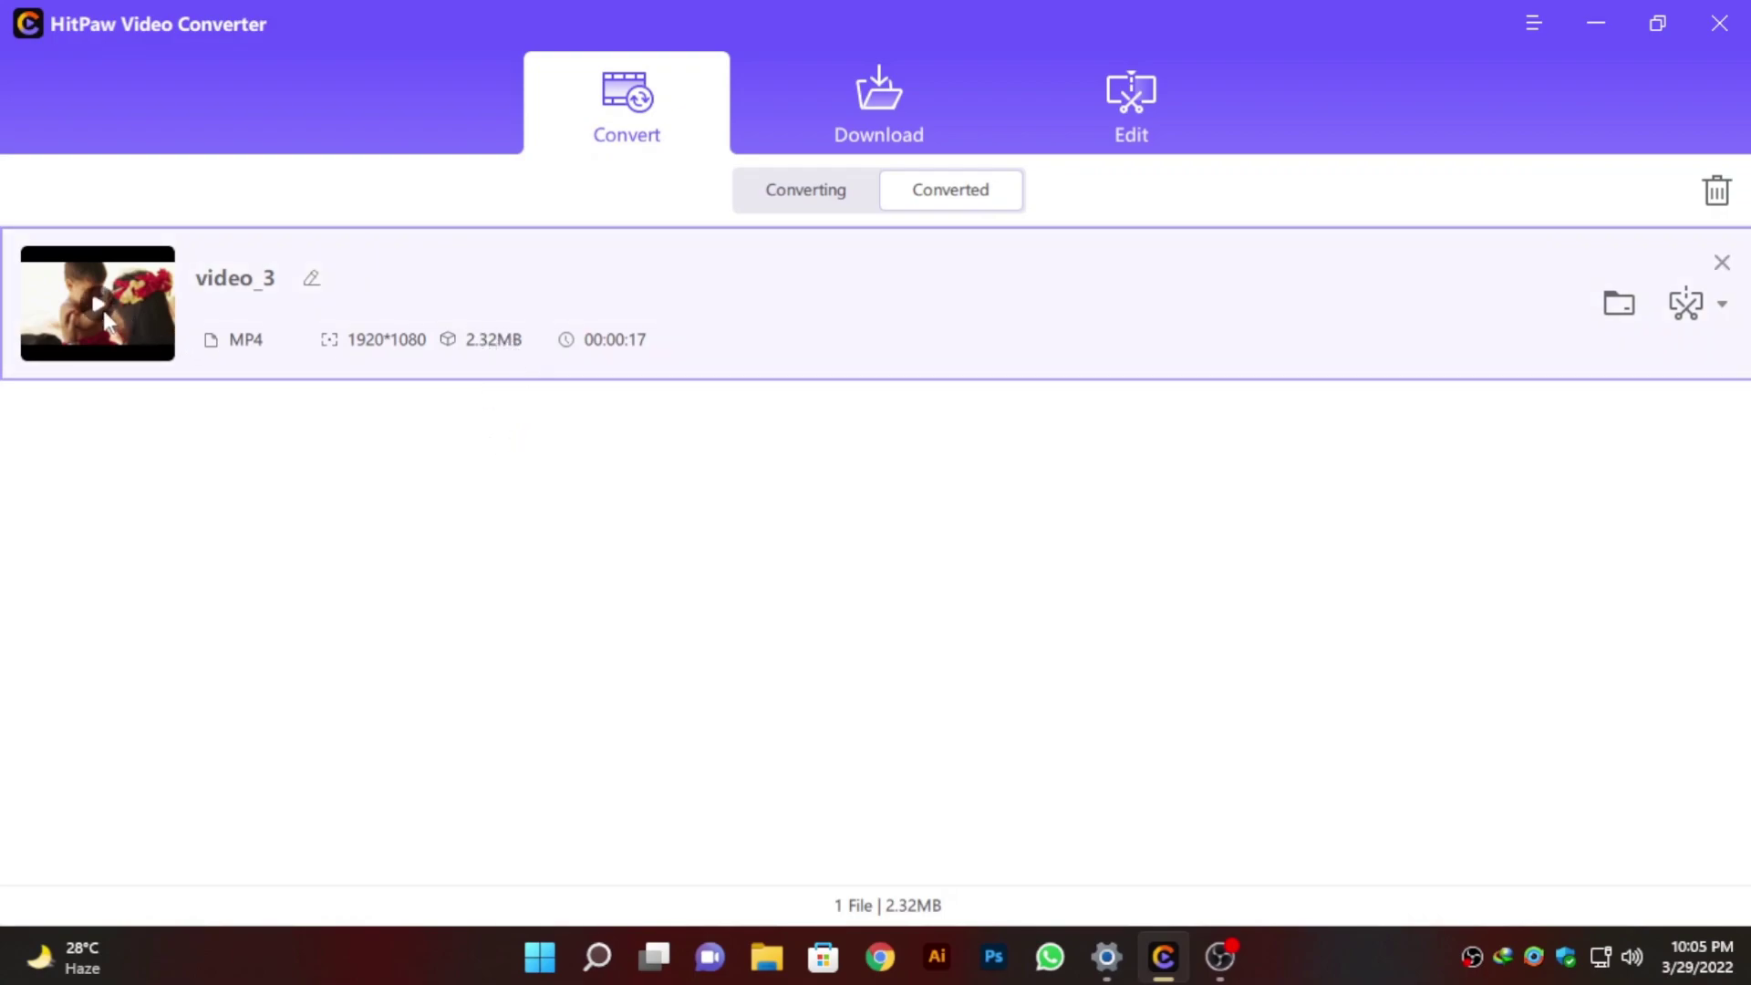
{"action": "left_click", "coordinate": [171, 315]}
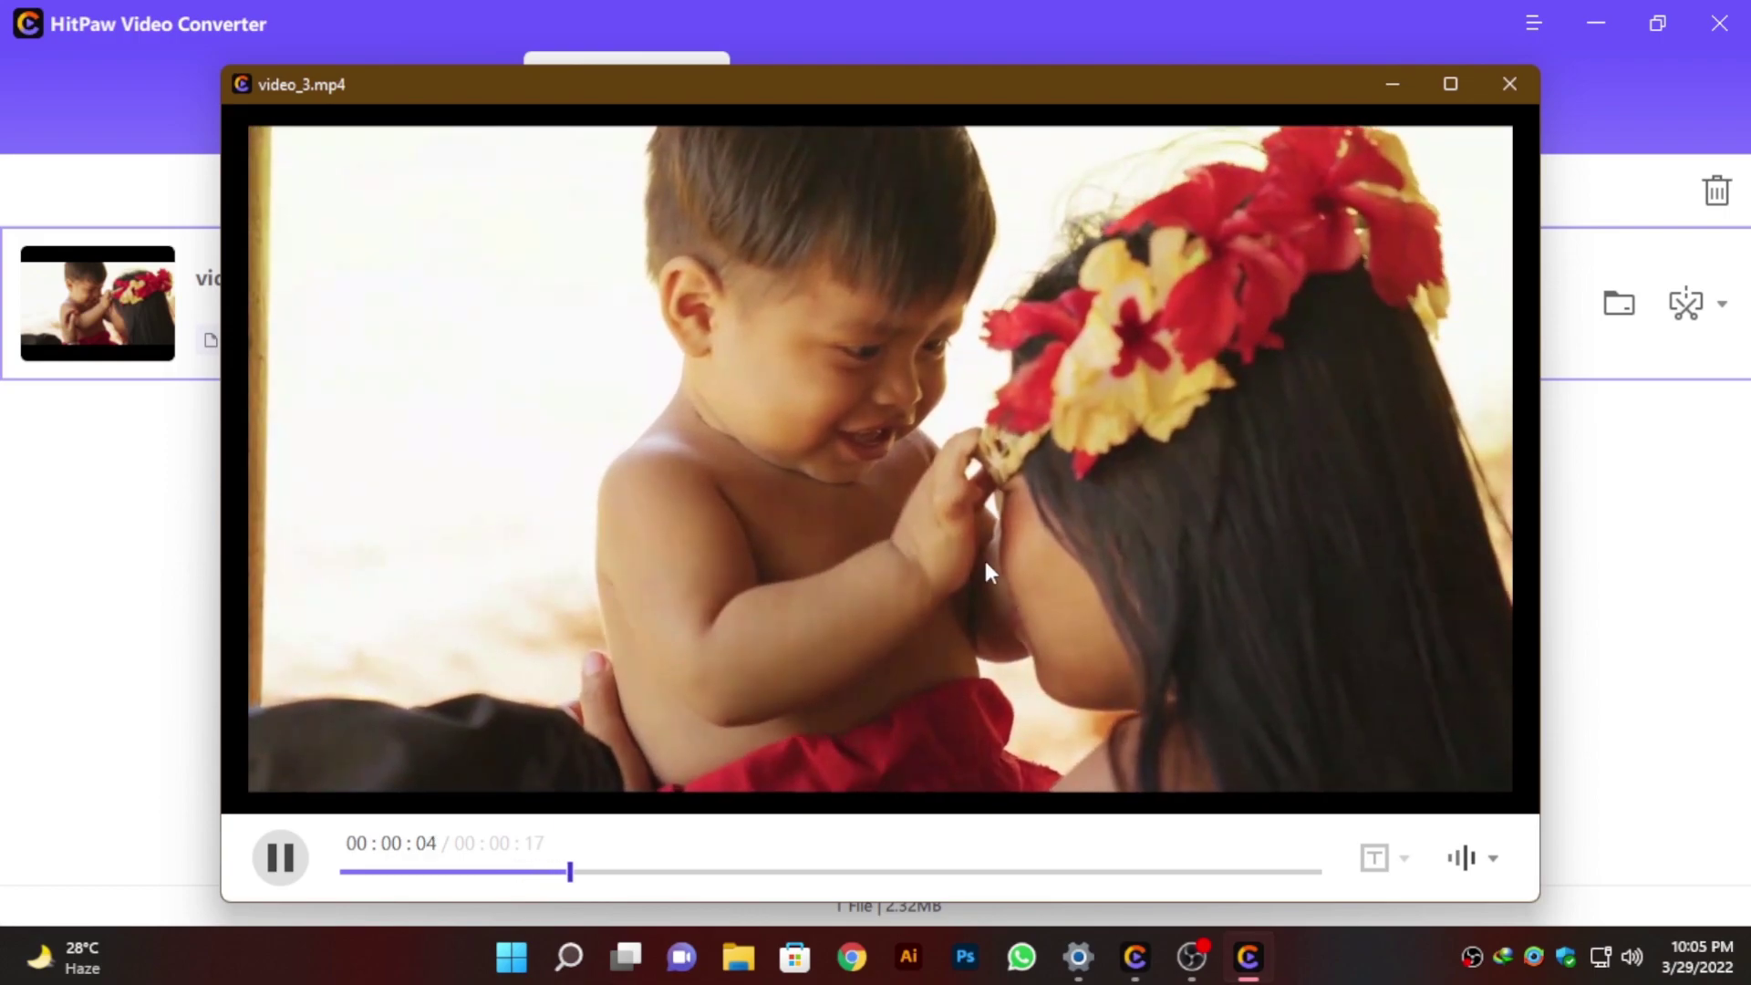
{"action": "left_click", "coordinate": [1512, 83]}
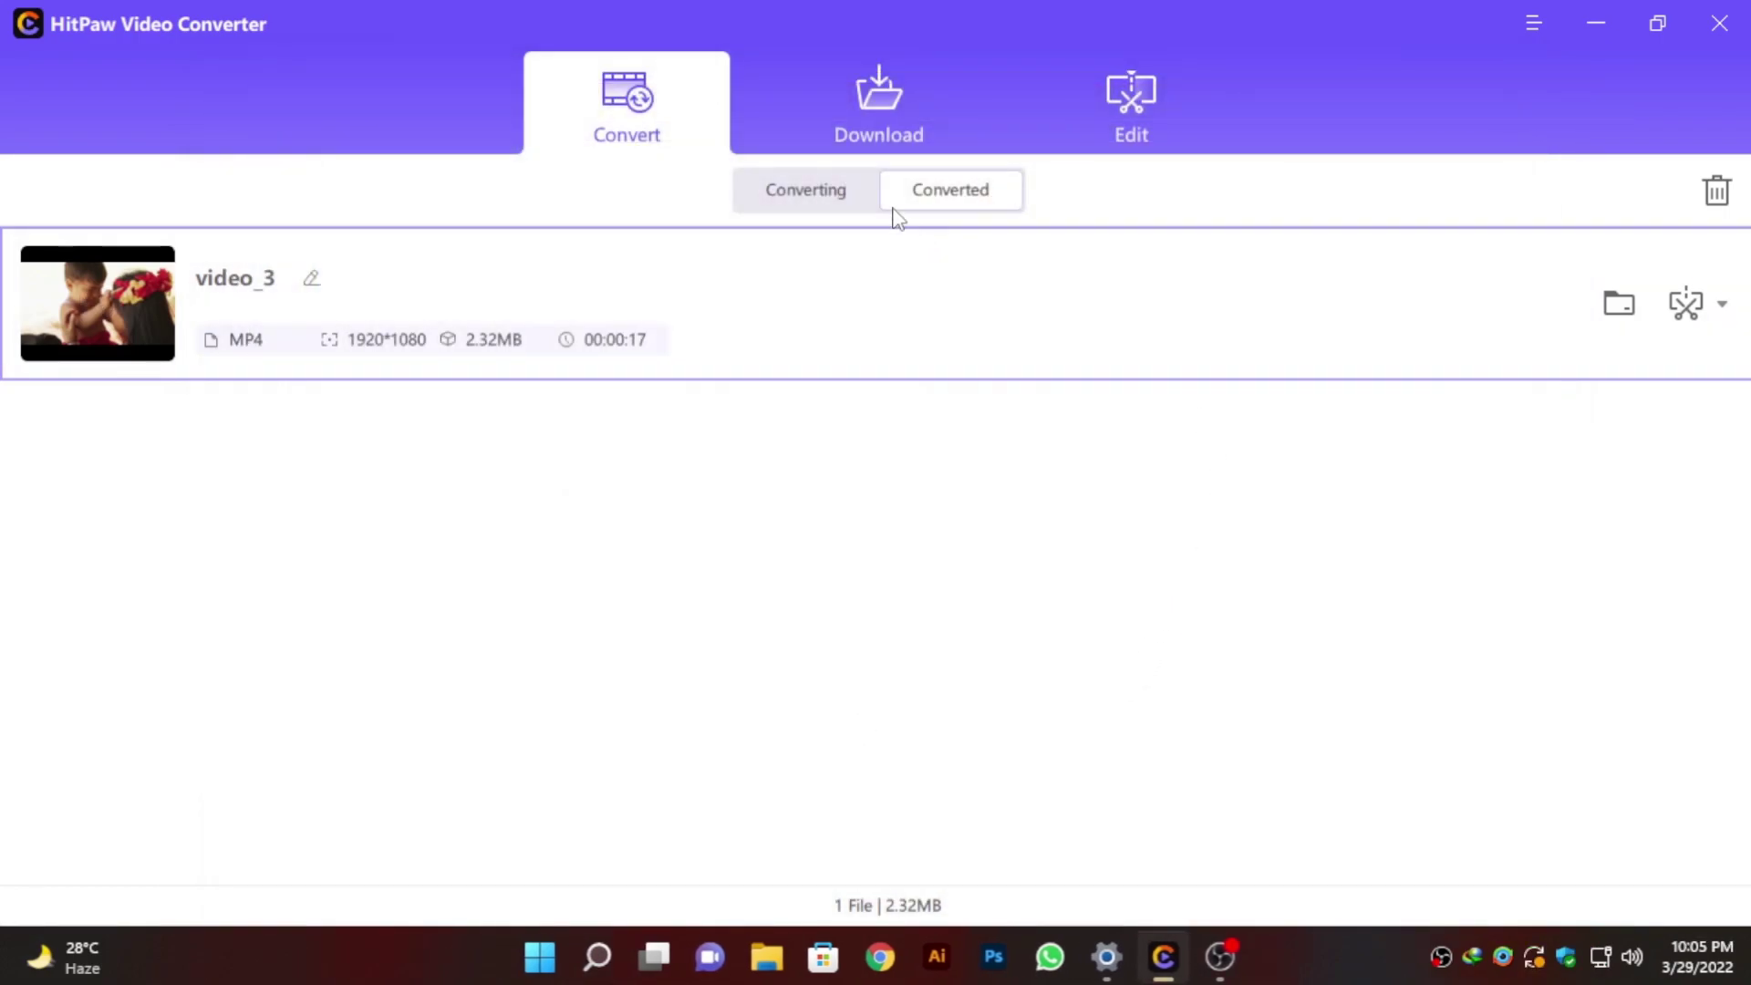
{"action": "left_click", "coordinate": [888, 119]}
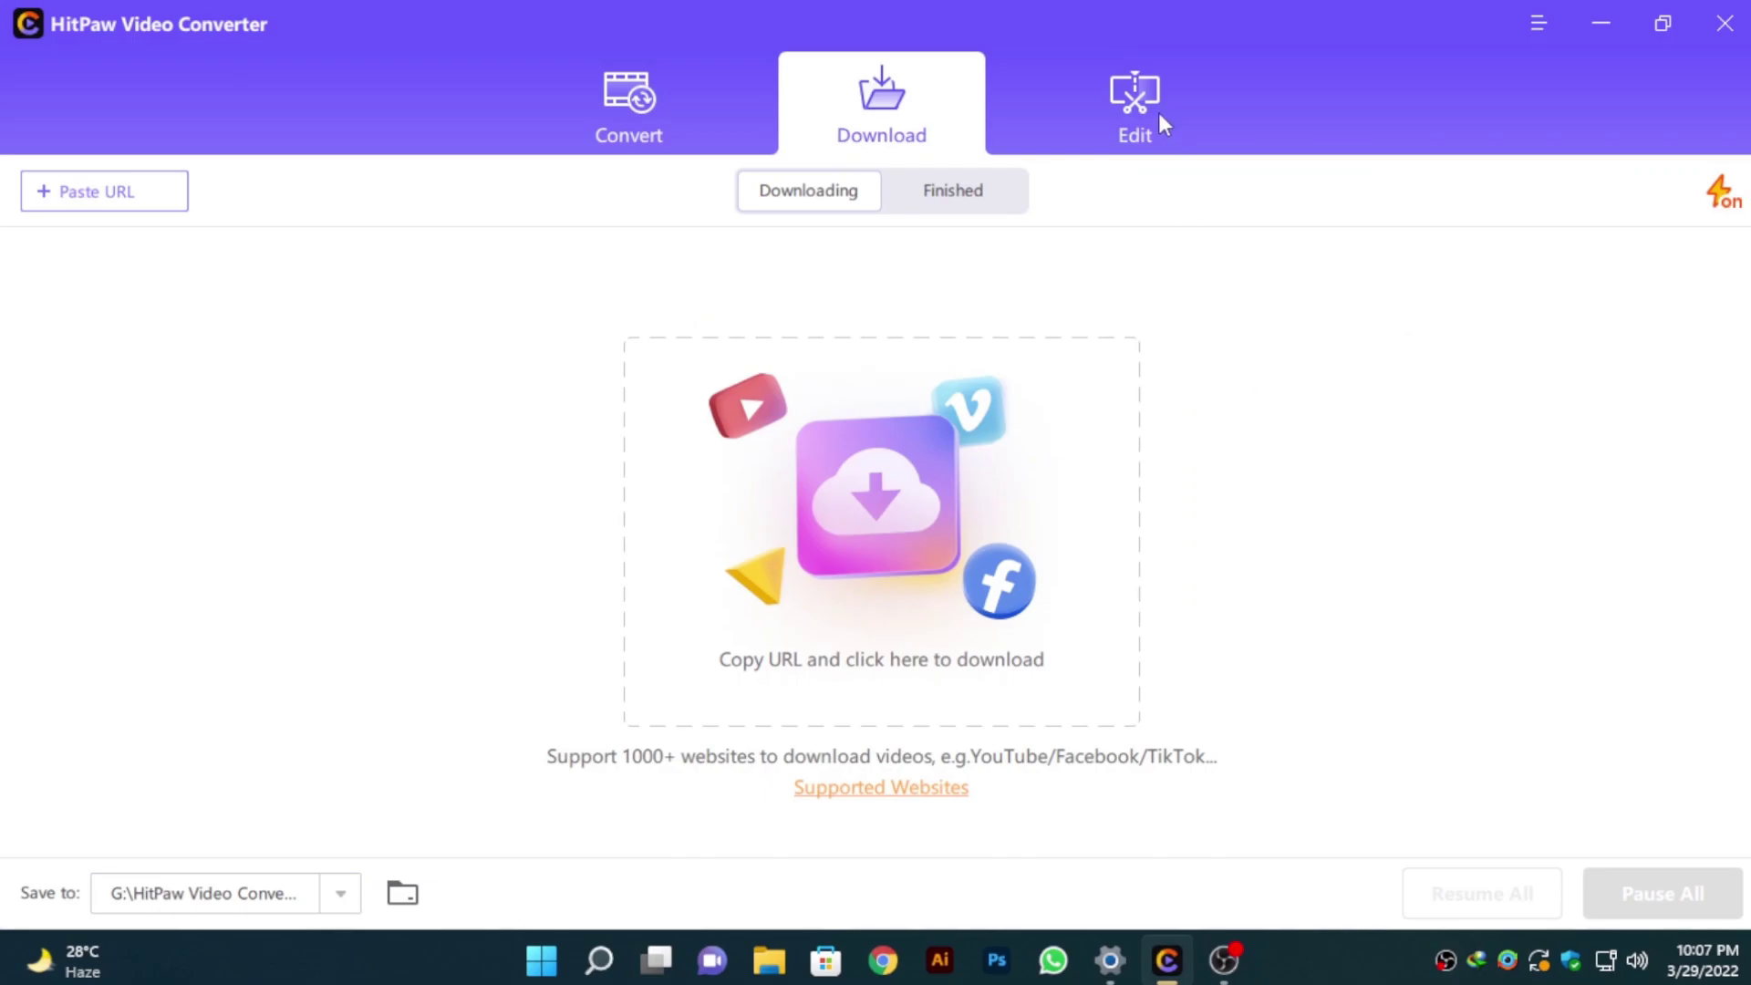
Load video_3 from the Page video folder into the Cut editor
{"action": "left_click", "coordinate": [1160, 102]}
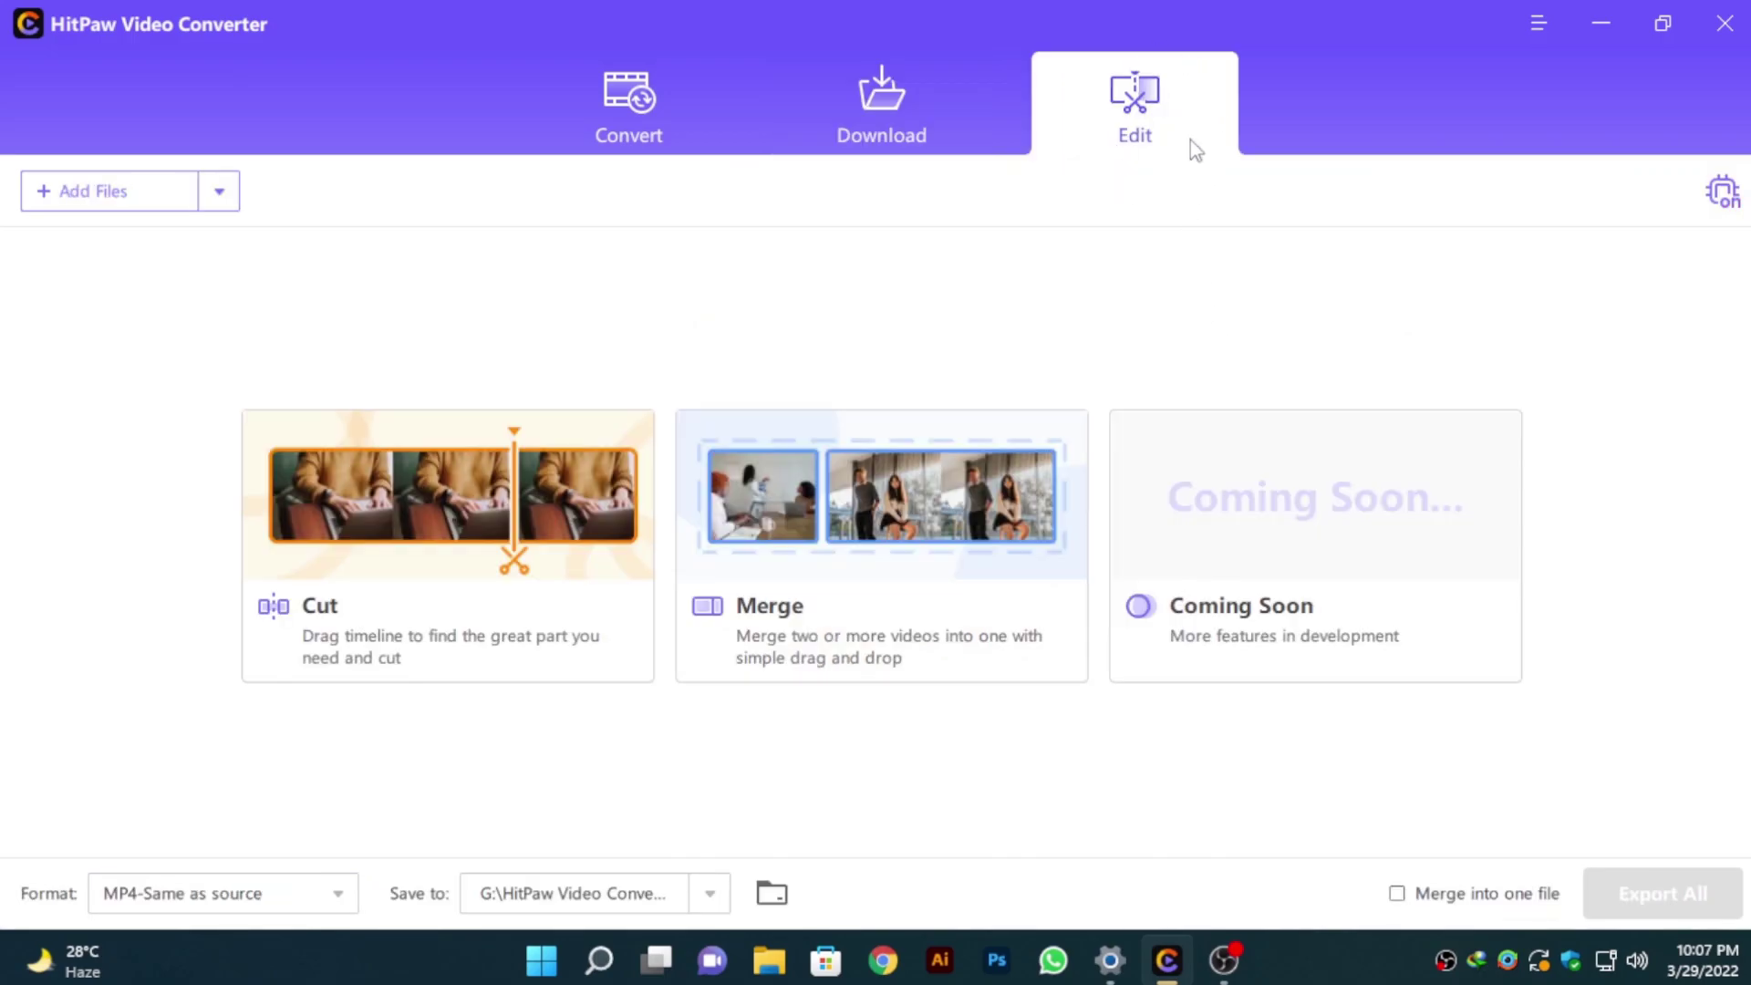
{"action": "left_click", "coordinate": [431, 511]}
{"action": "double_click", "coordinate": [431, 425]}
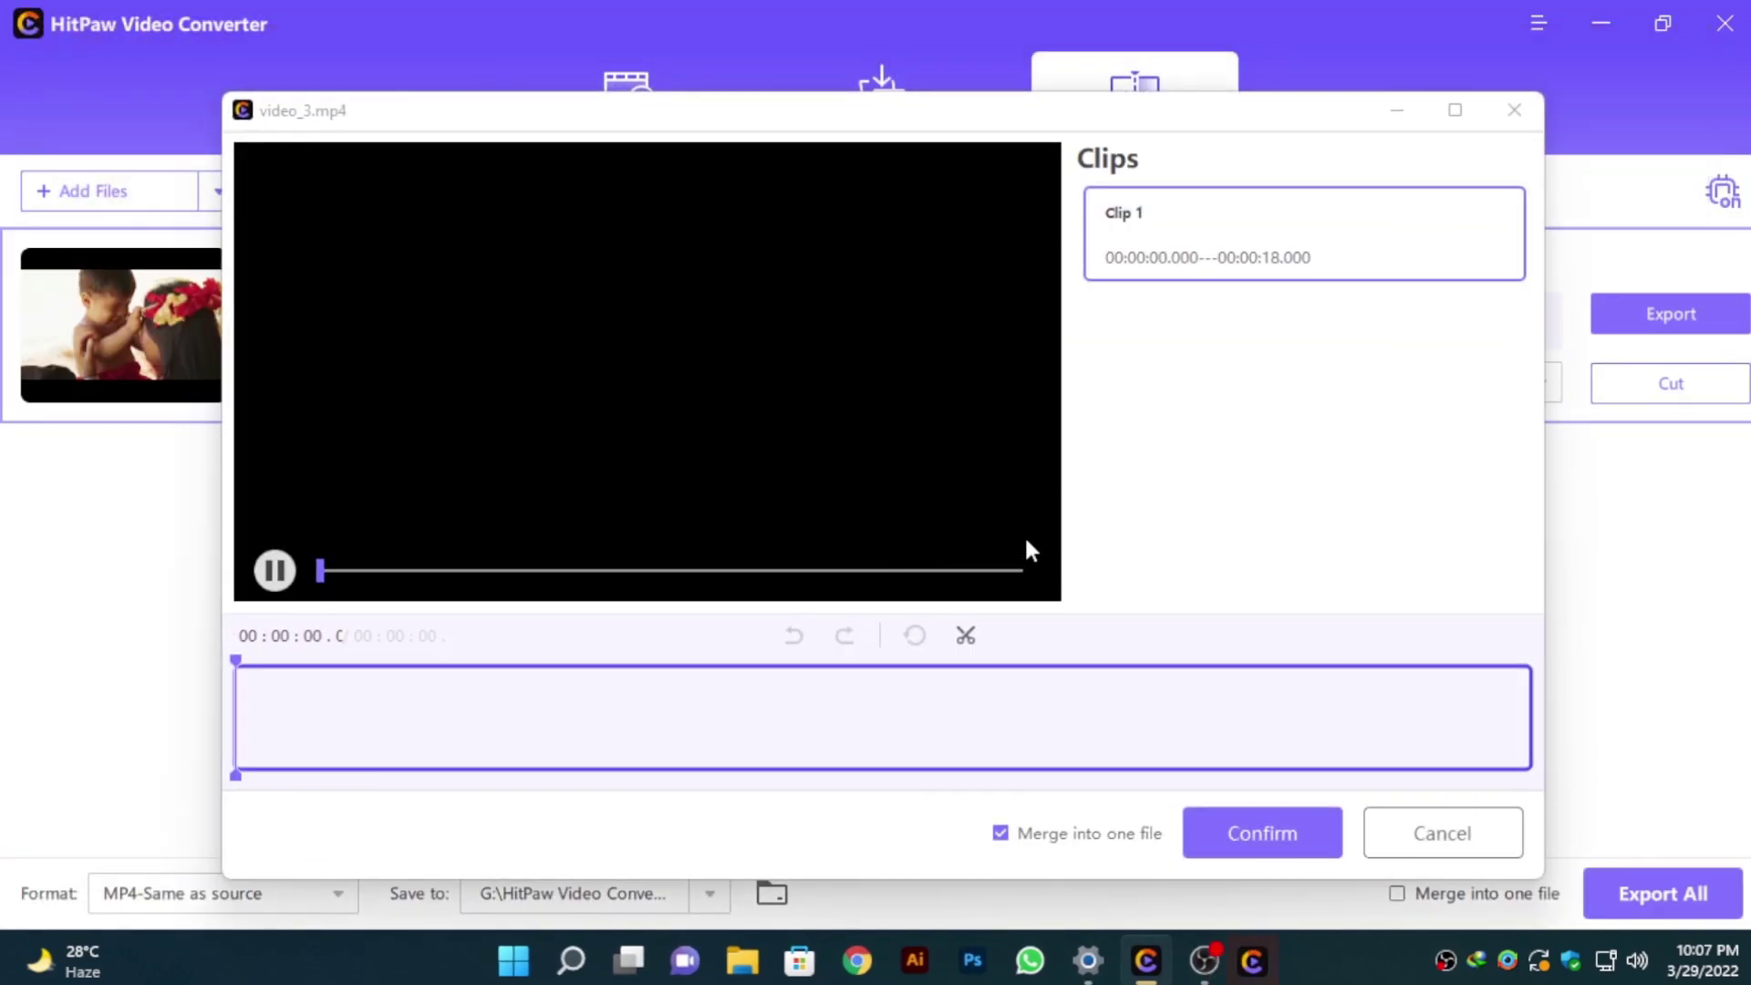
Trim video_3 by splitting it at 00:00:05.487, deleting the second clip, and applying the cut
{"action": "left_click", "coordinate": [630, 714]}
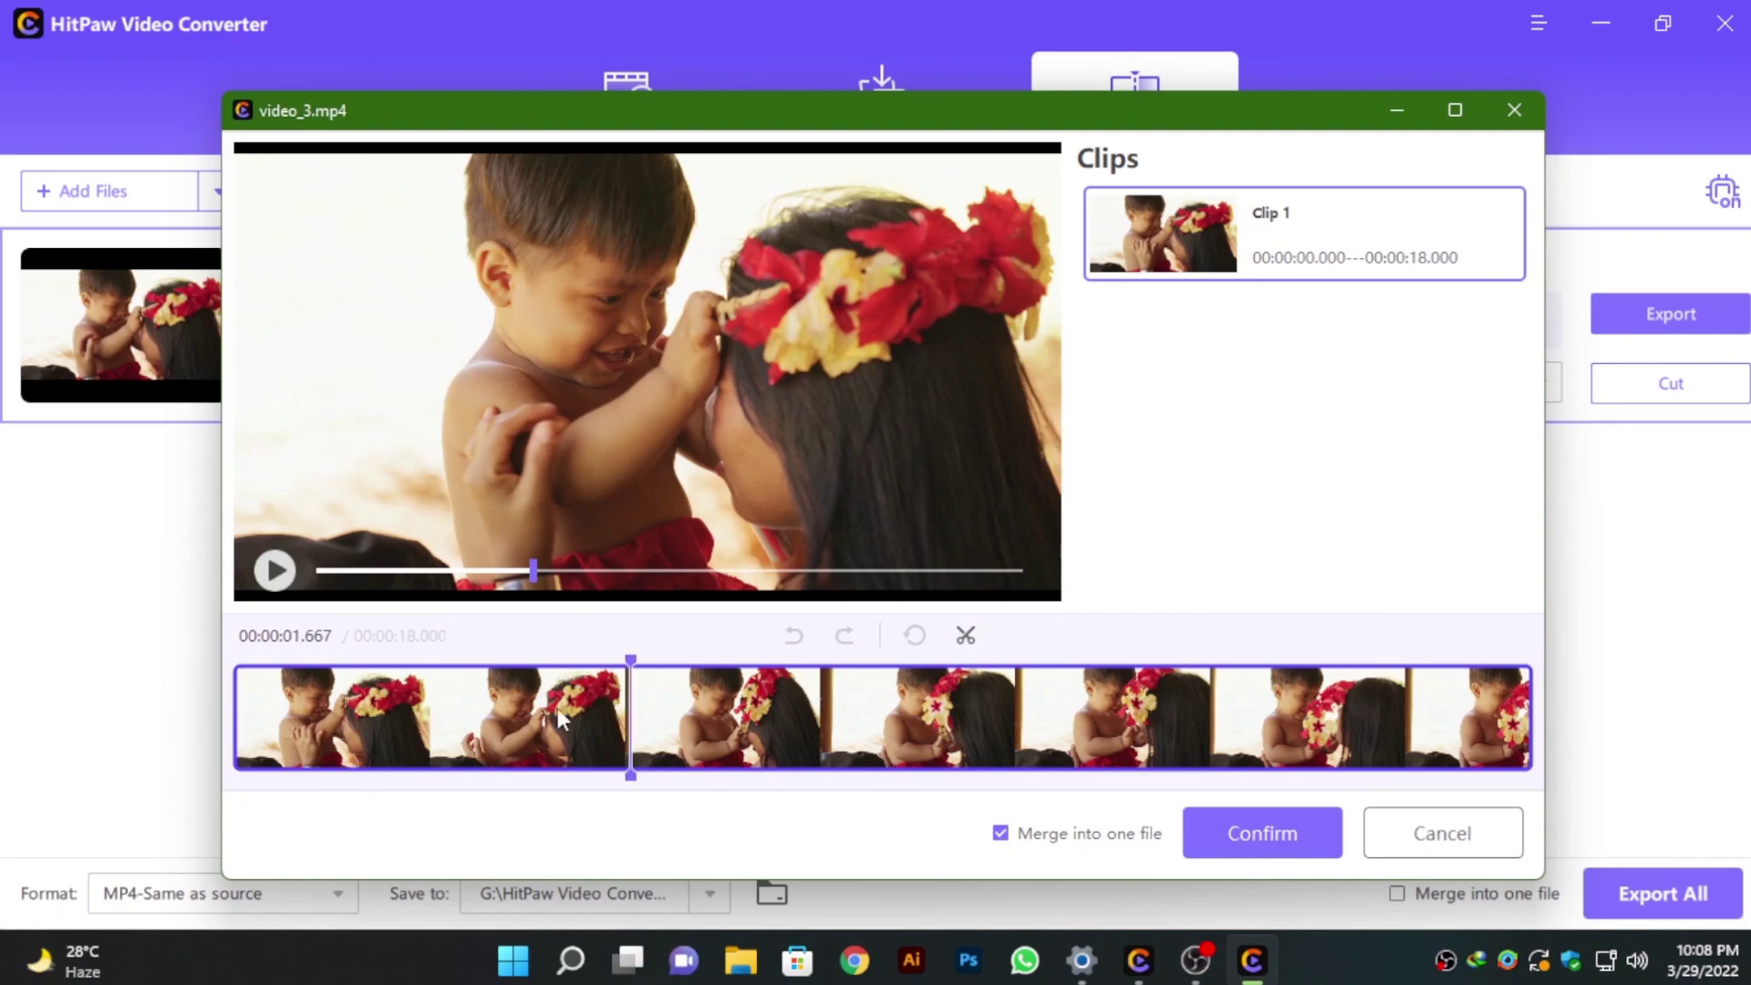
{"action": "left_click", "coordinate": [965, 637]}
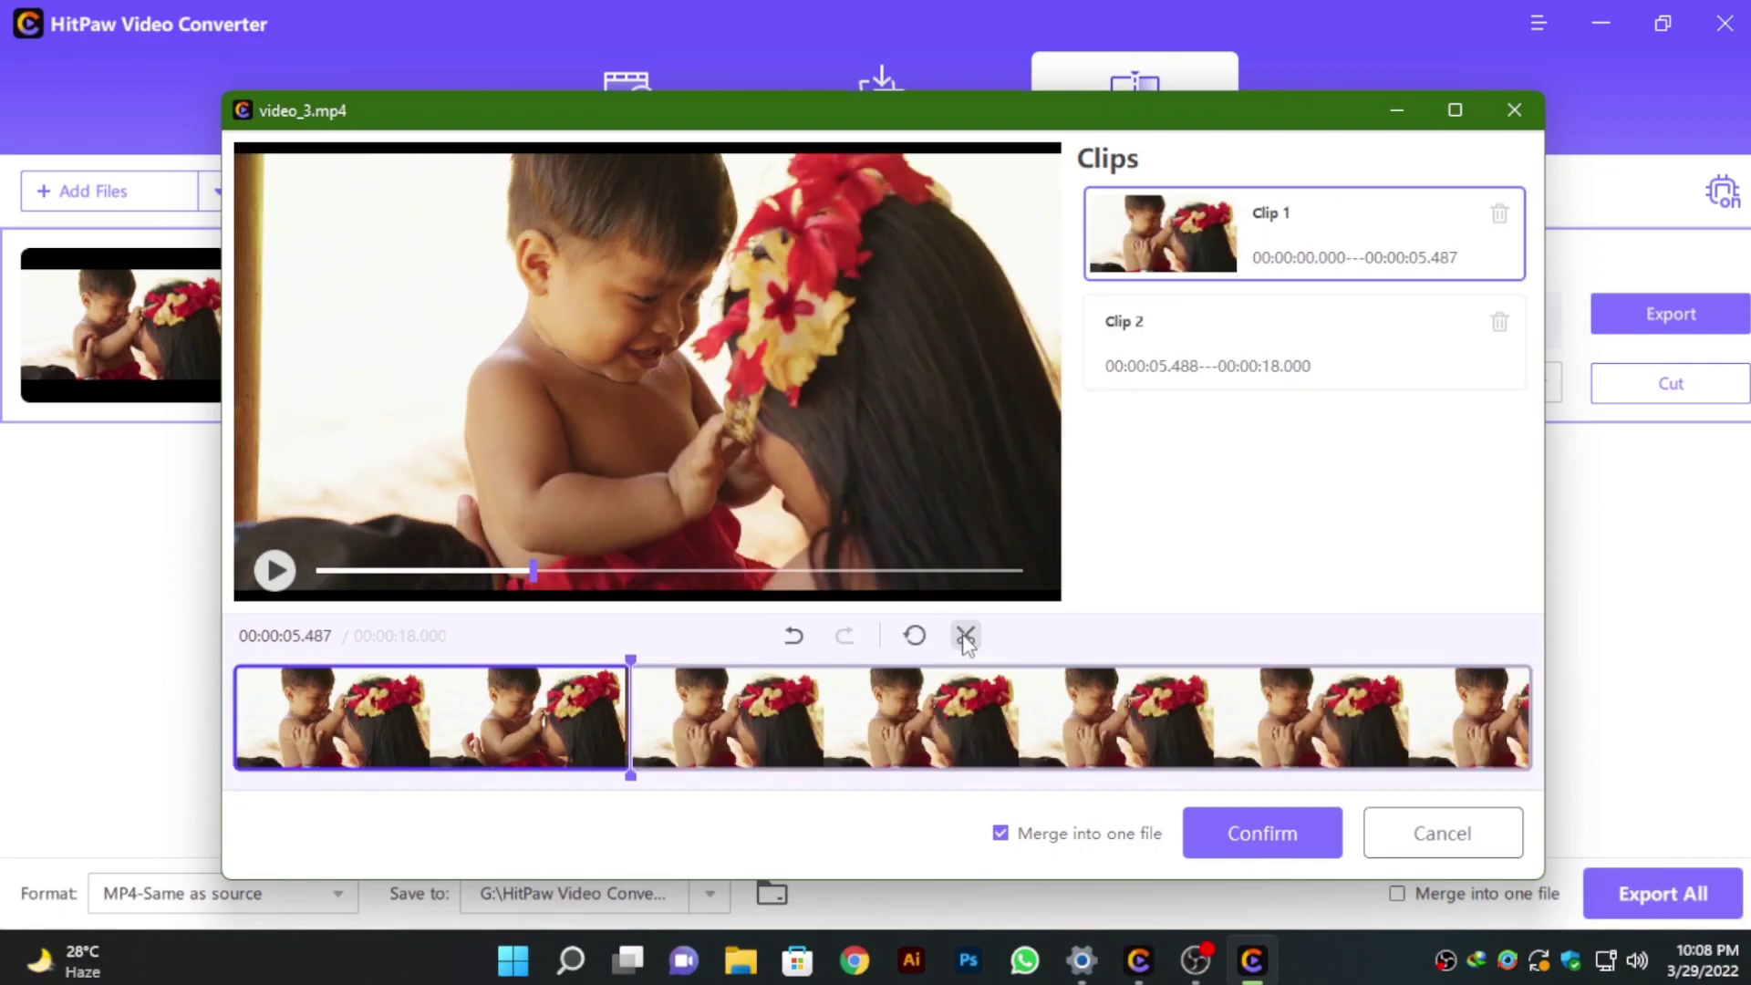
{"action": "left_click", "coordinate": [800, 726]}
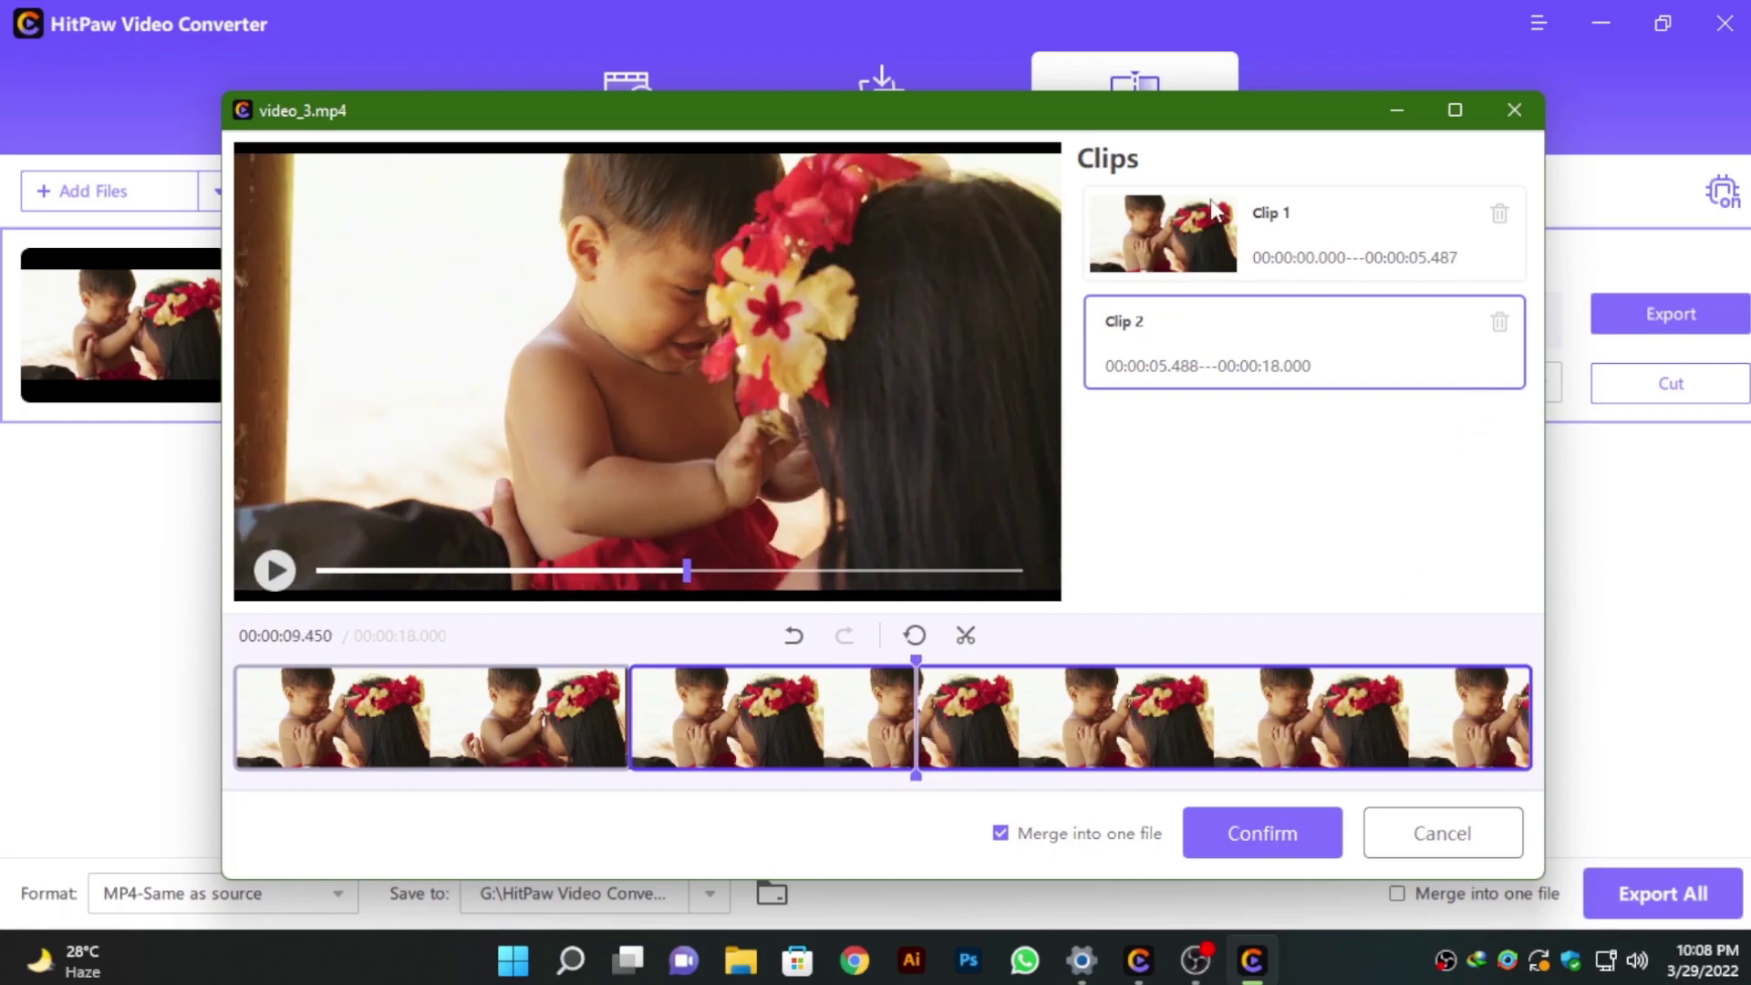
{"action": "left_click", "coordinate": [1499, 322]}
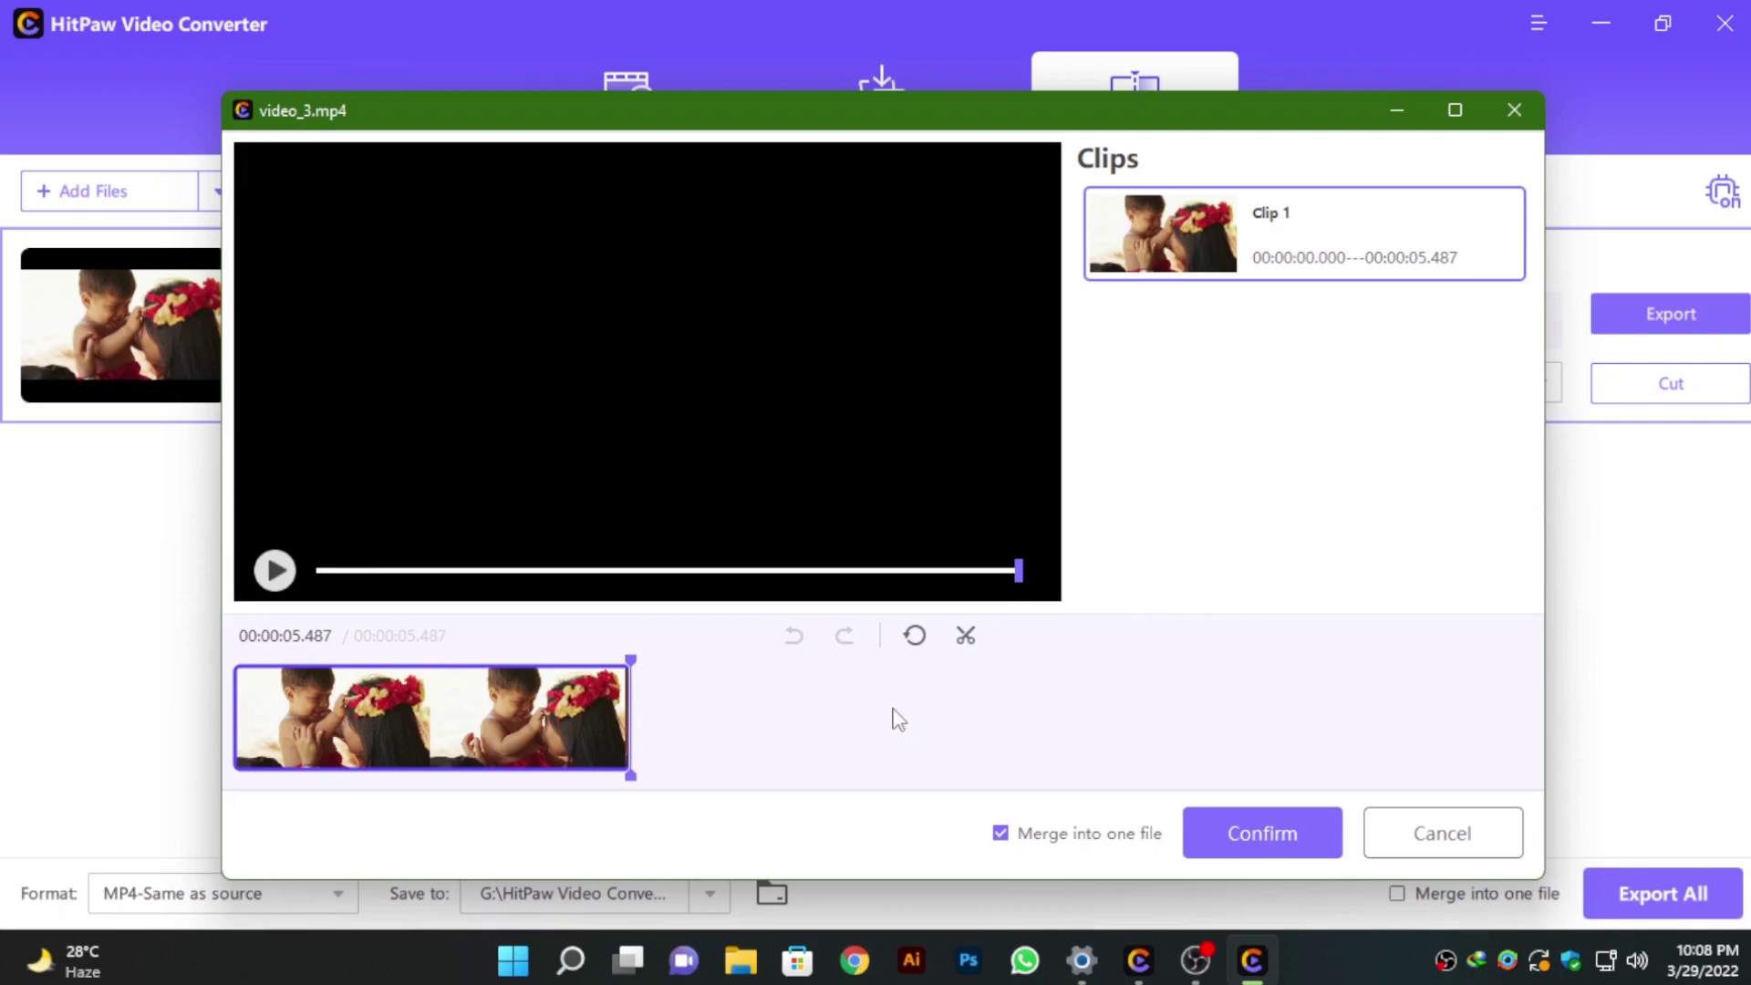
{"action": "left_click", "coordinate": [1290, 835]}
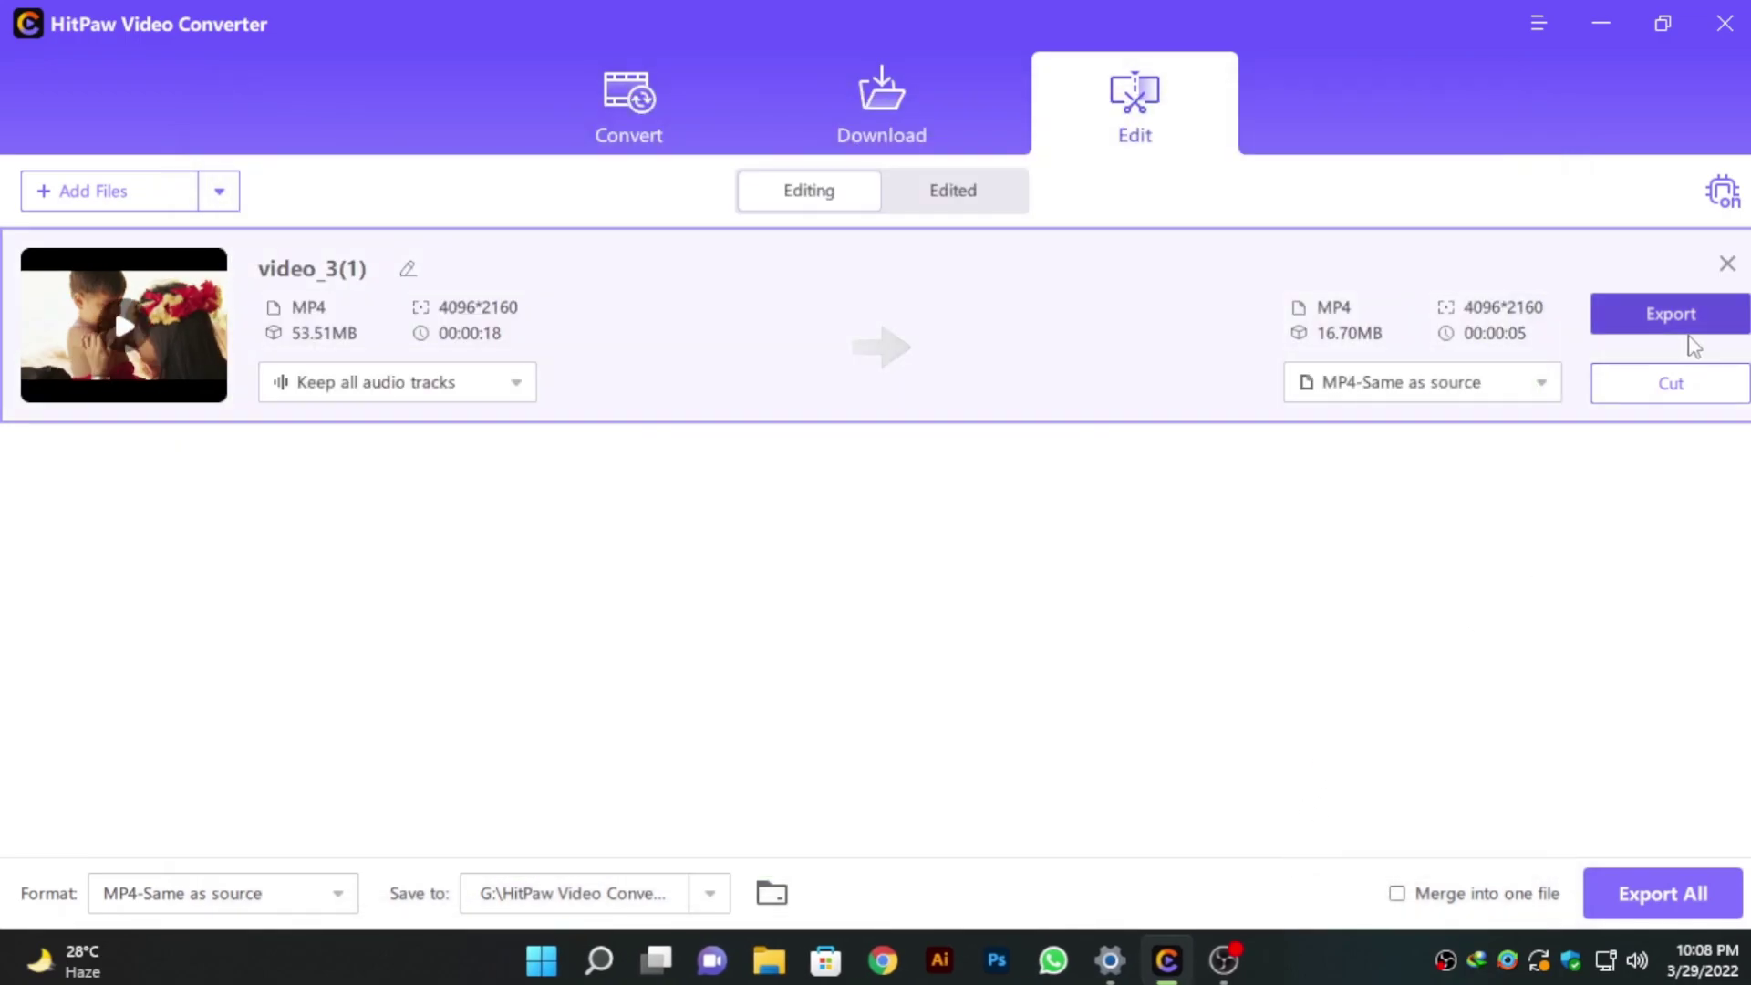
Export the trimmed video_3(1) in the MP4-Same as source format
{"action": "left_click", "coordinate": [1506, 397]}
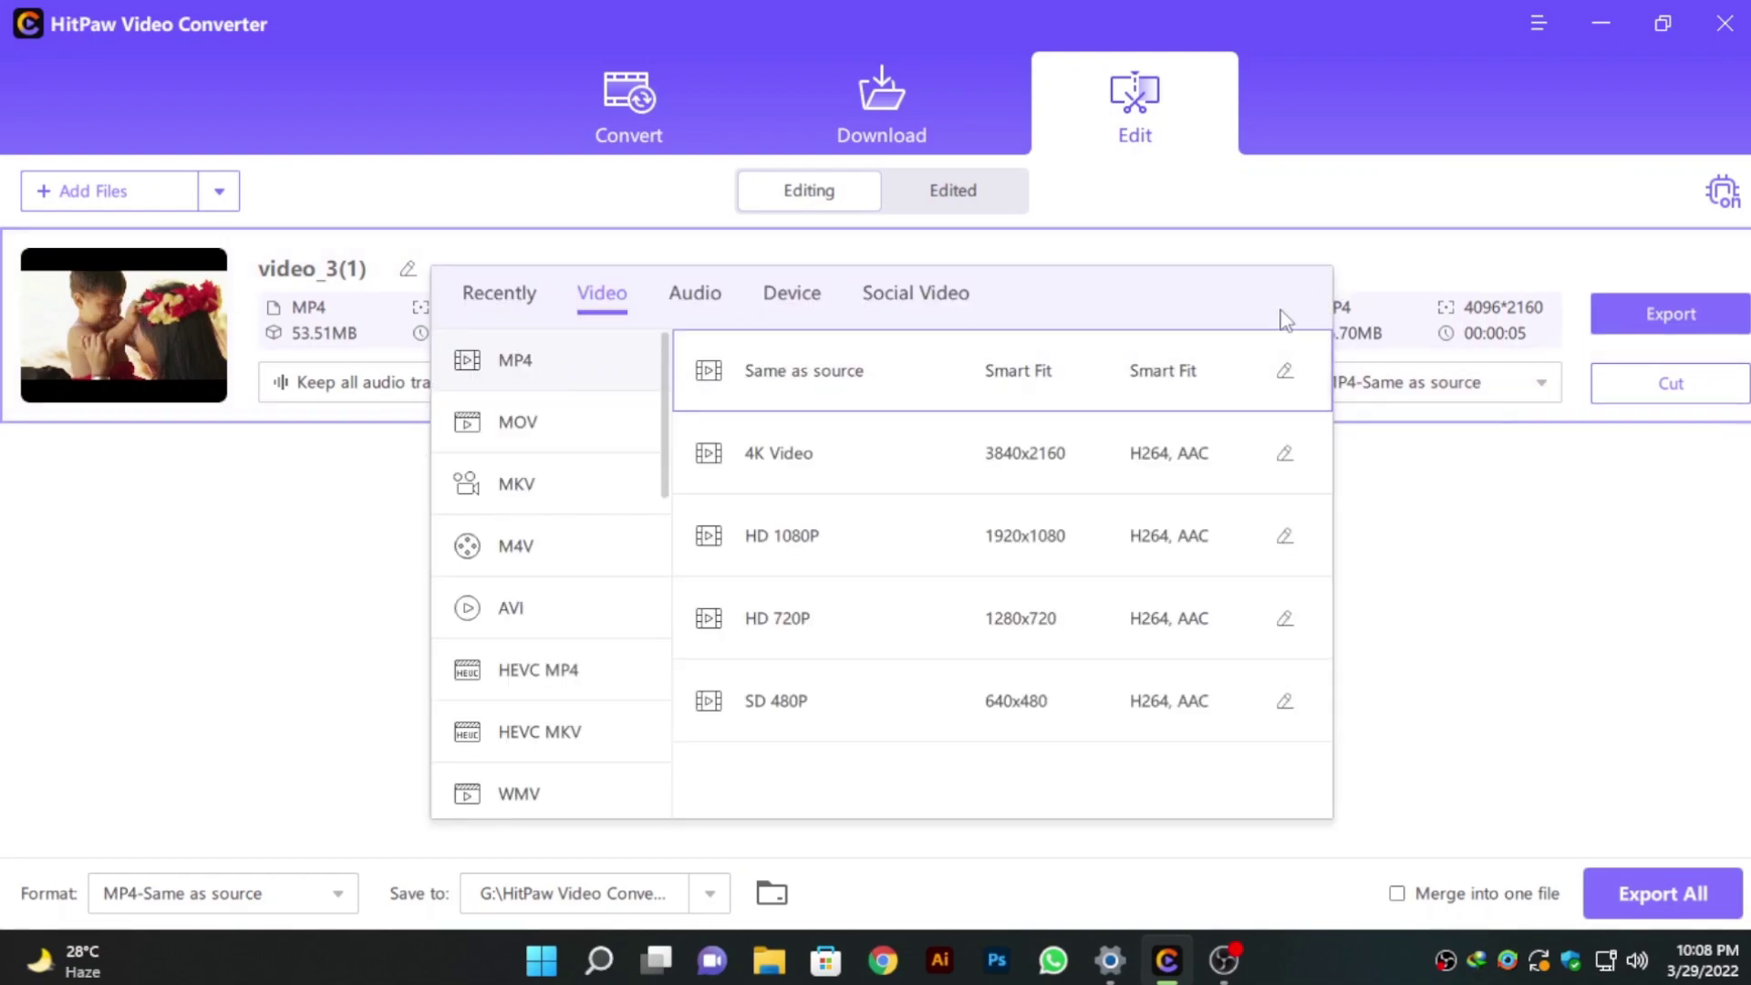
{"action": "left_click", "coordinate": [1641, 635]}
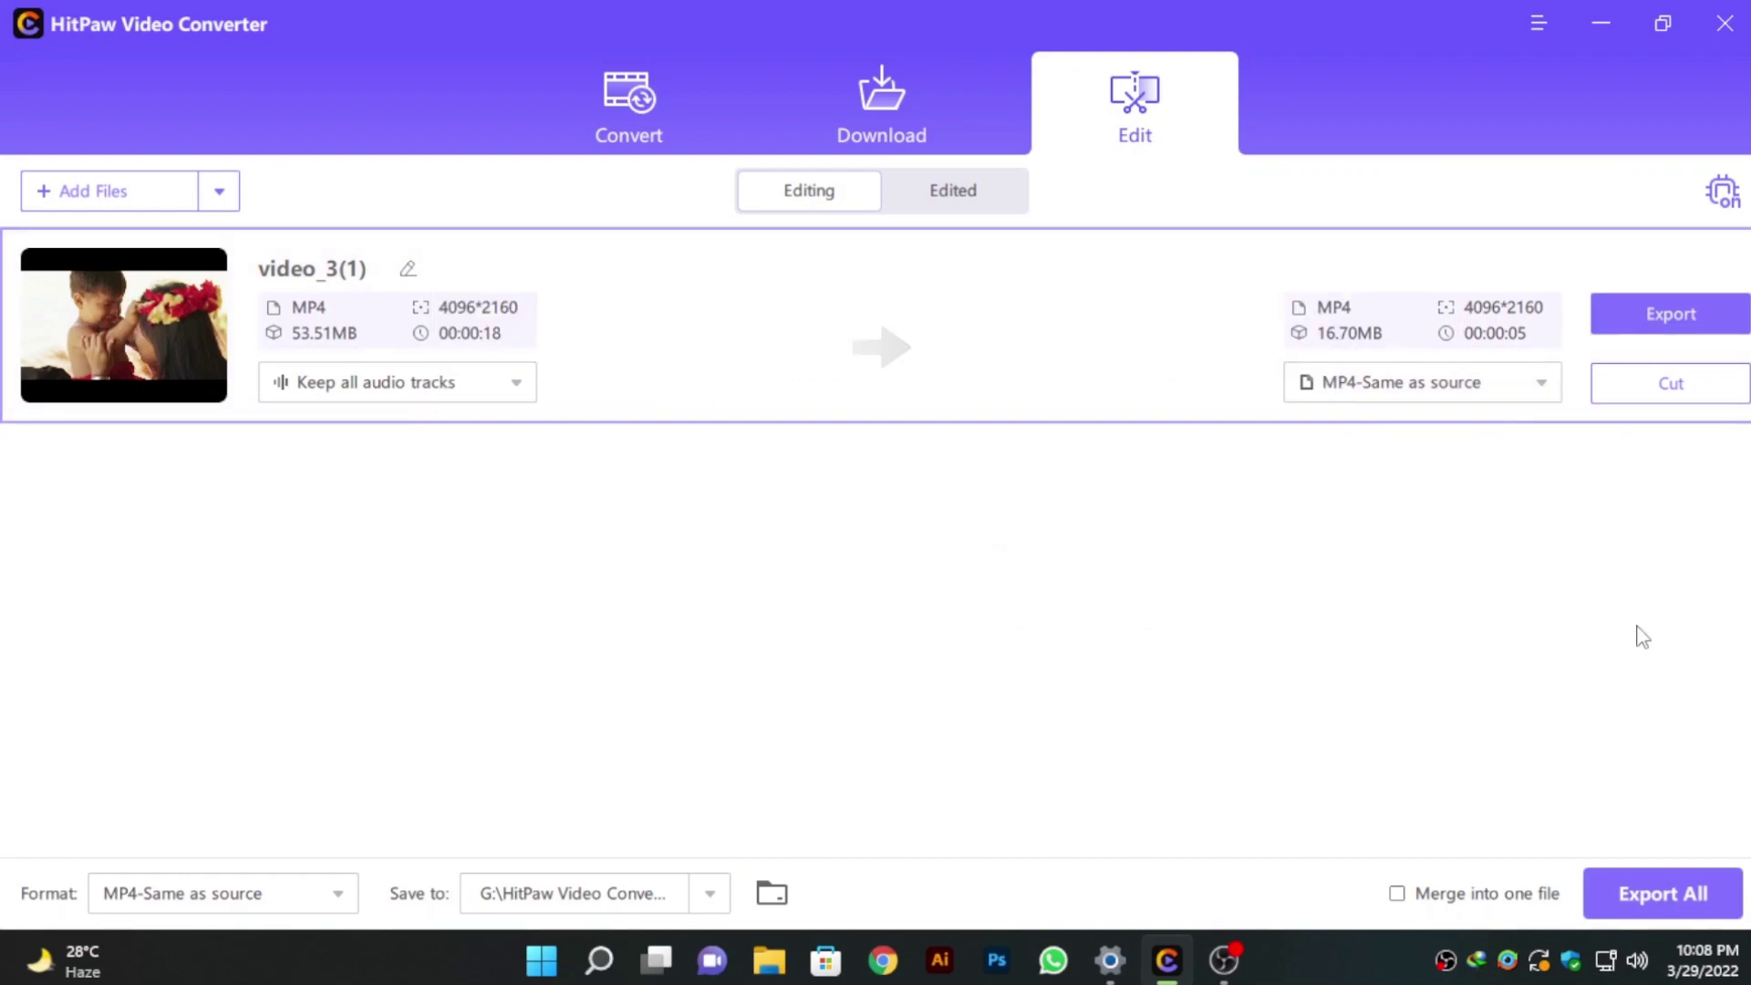
{"action": "left_click", "coordinate": [1698, 317]}
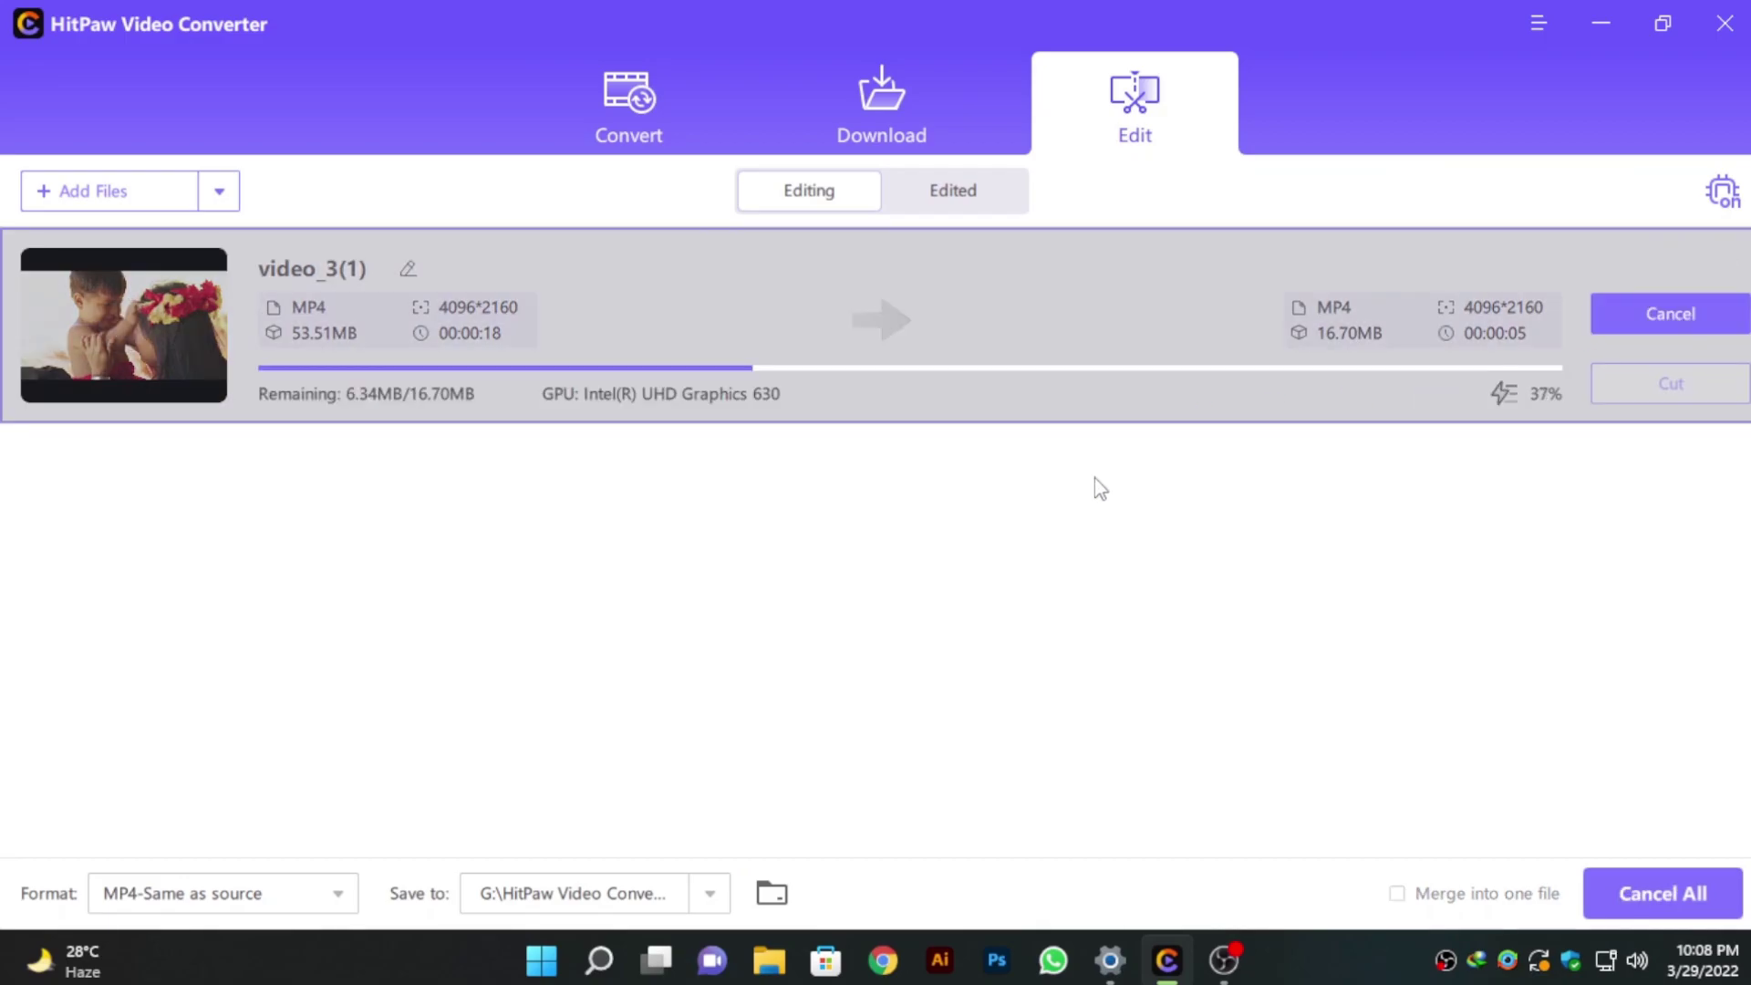
Add video_2, video_3 and video_4 from the Page video folder to the Merge tool
{"action": "left_click", "coordinate": [890, 502]}
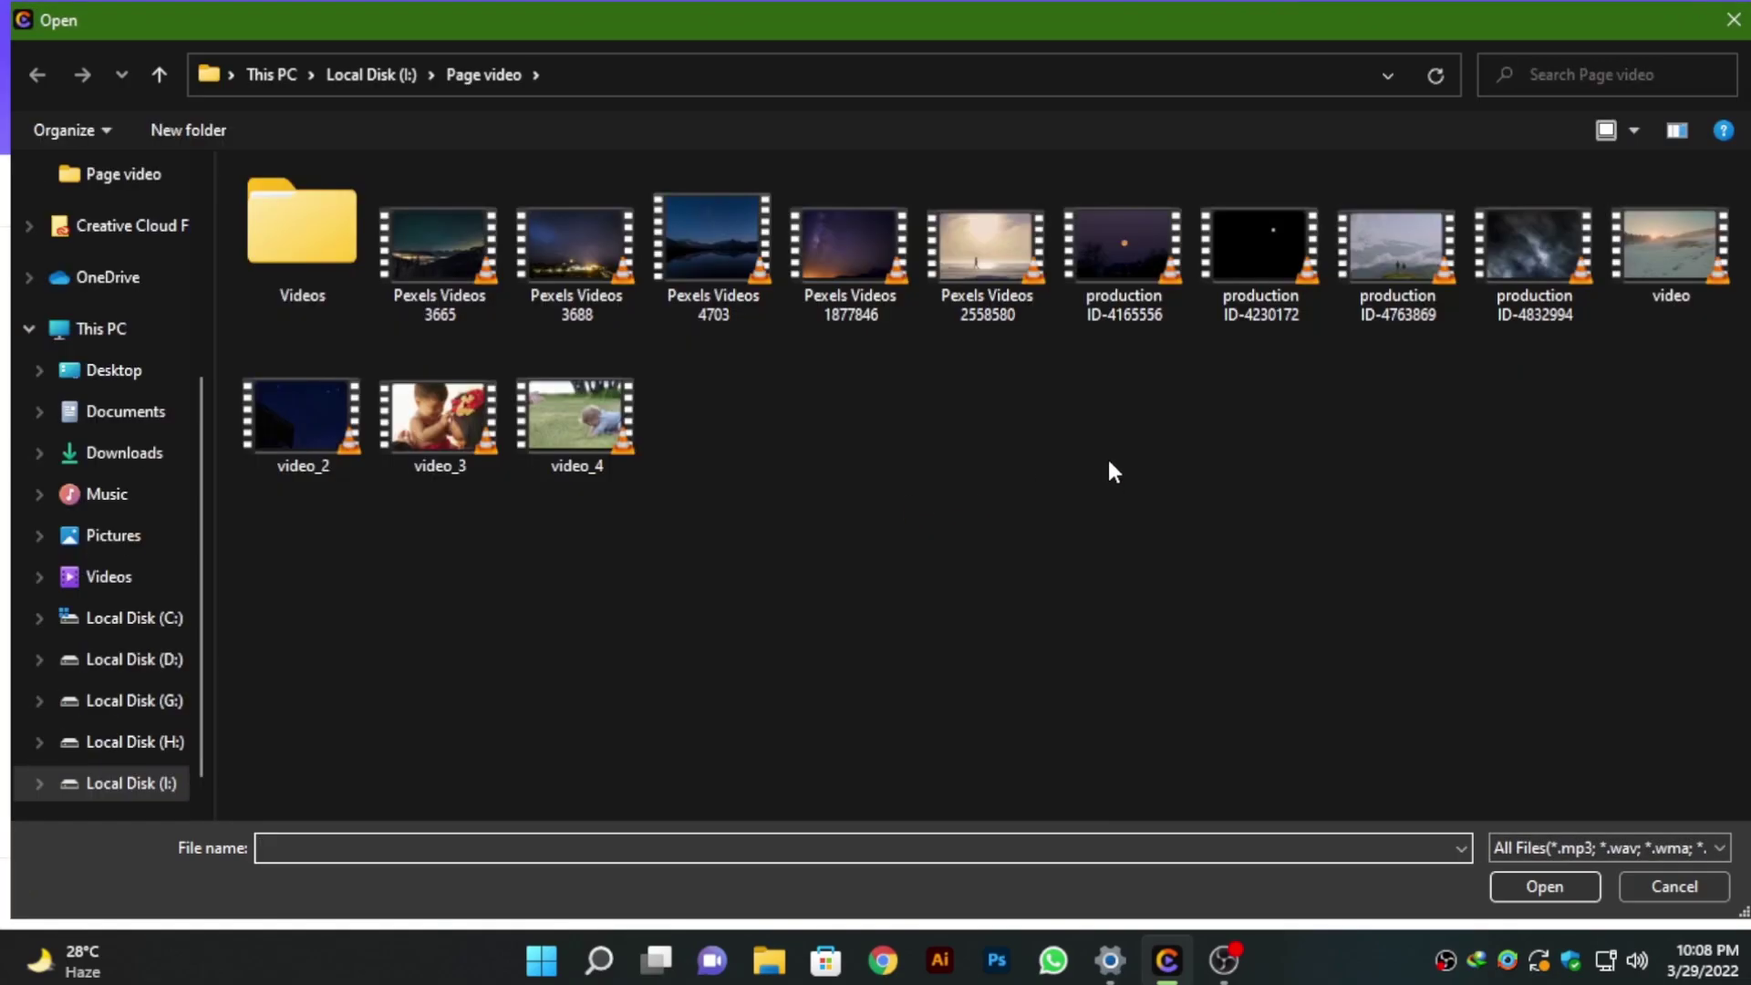
{"action": "left_click_drag", "start_coordinate": [1023, 447], "coordinate": [291, 436]}
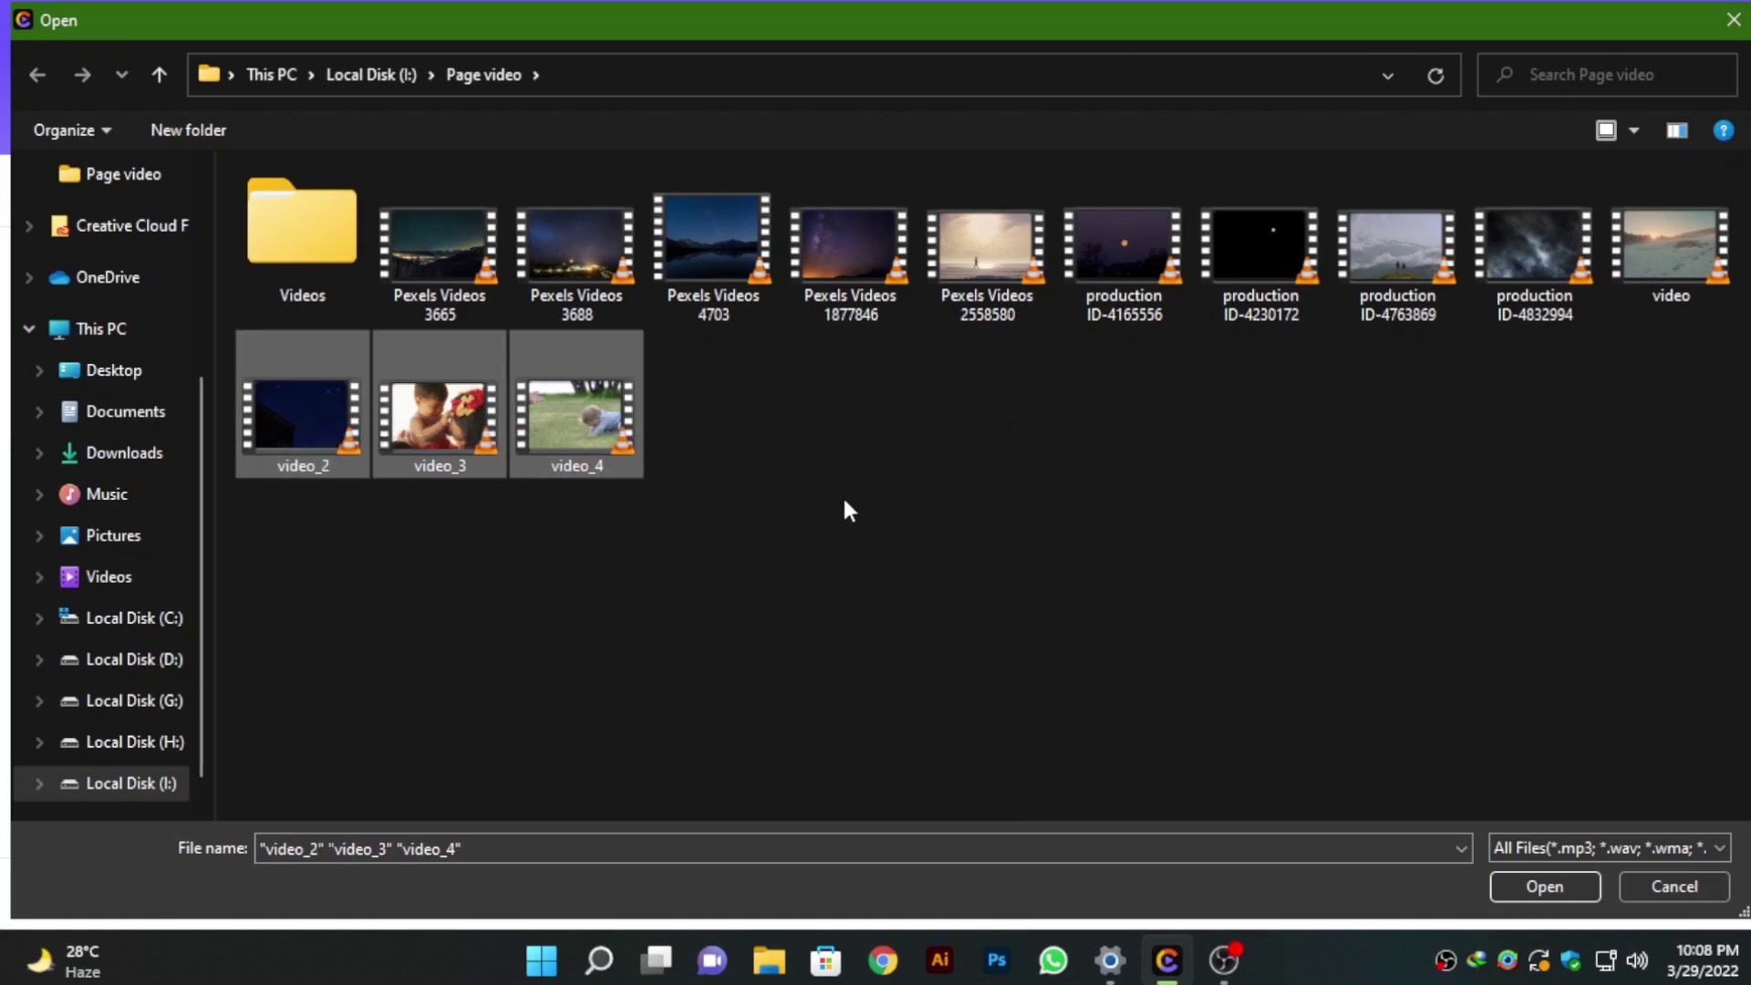
{"action": "left_click", "coordinate": [1551, 879]}
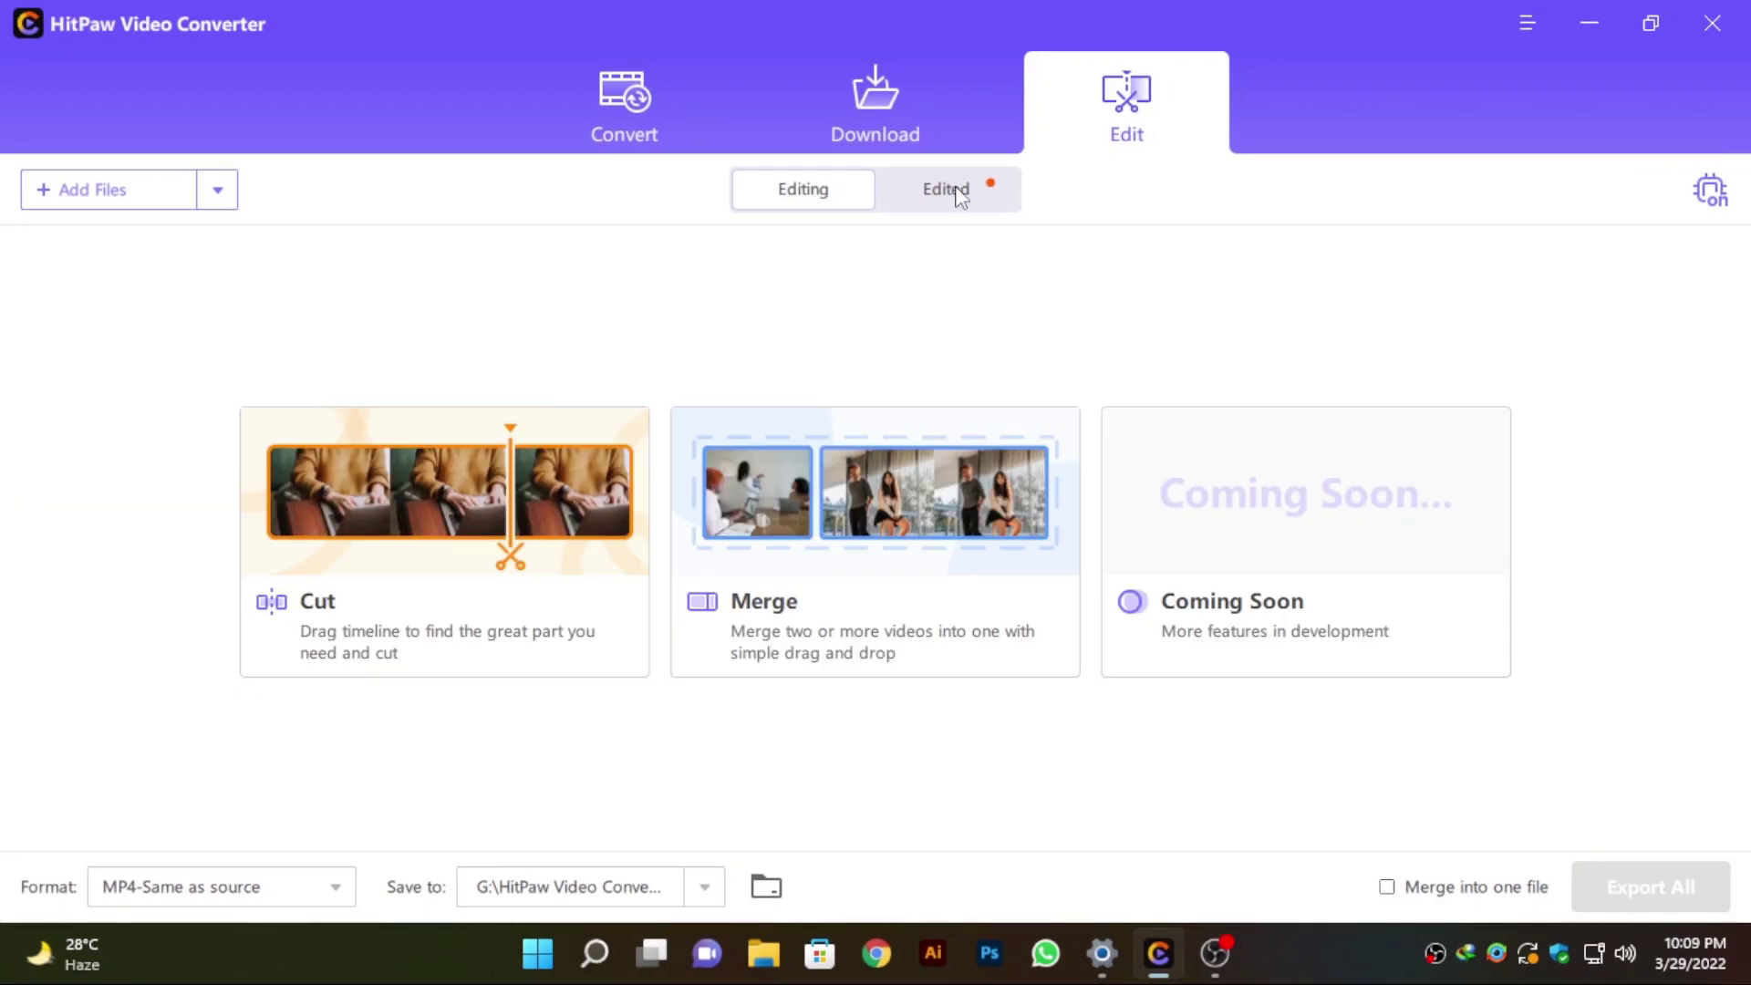
Play the merged video_2 from the list of edited files to check it
{"action": "left_click", "coordinate": [946, 189]}
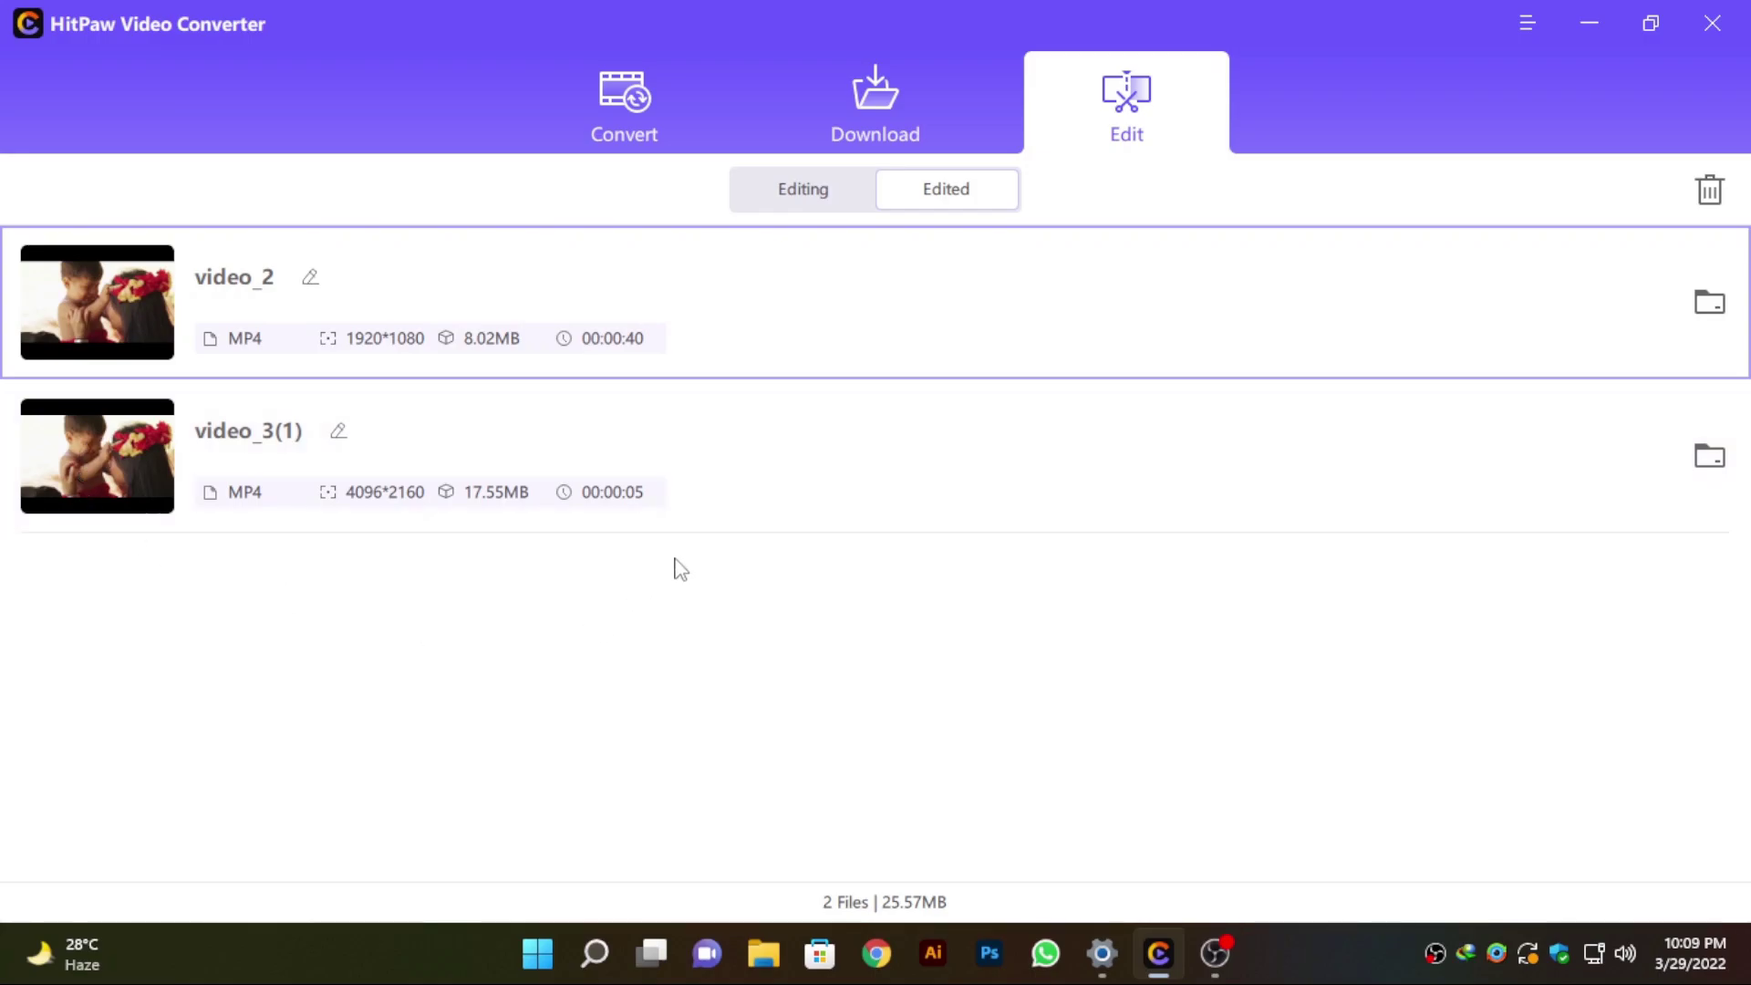
{"action": "left_click", "coordinate": [98, 301]}
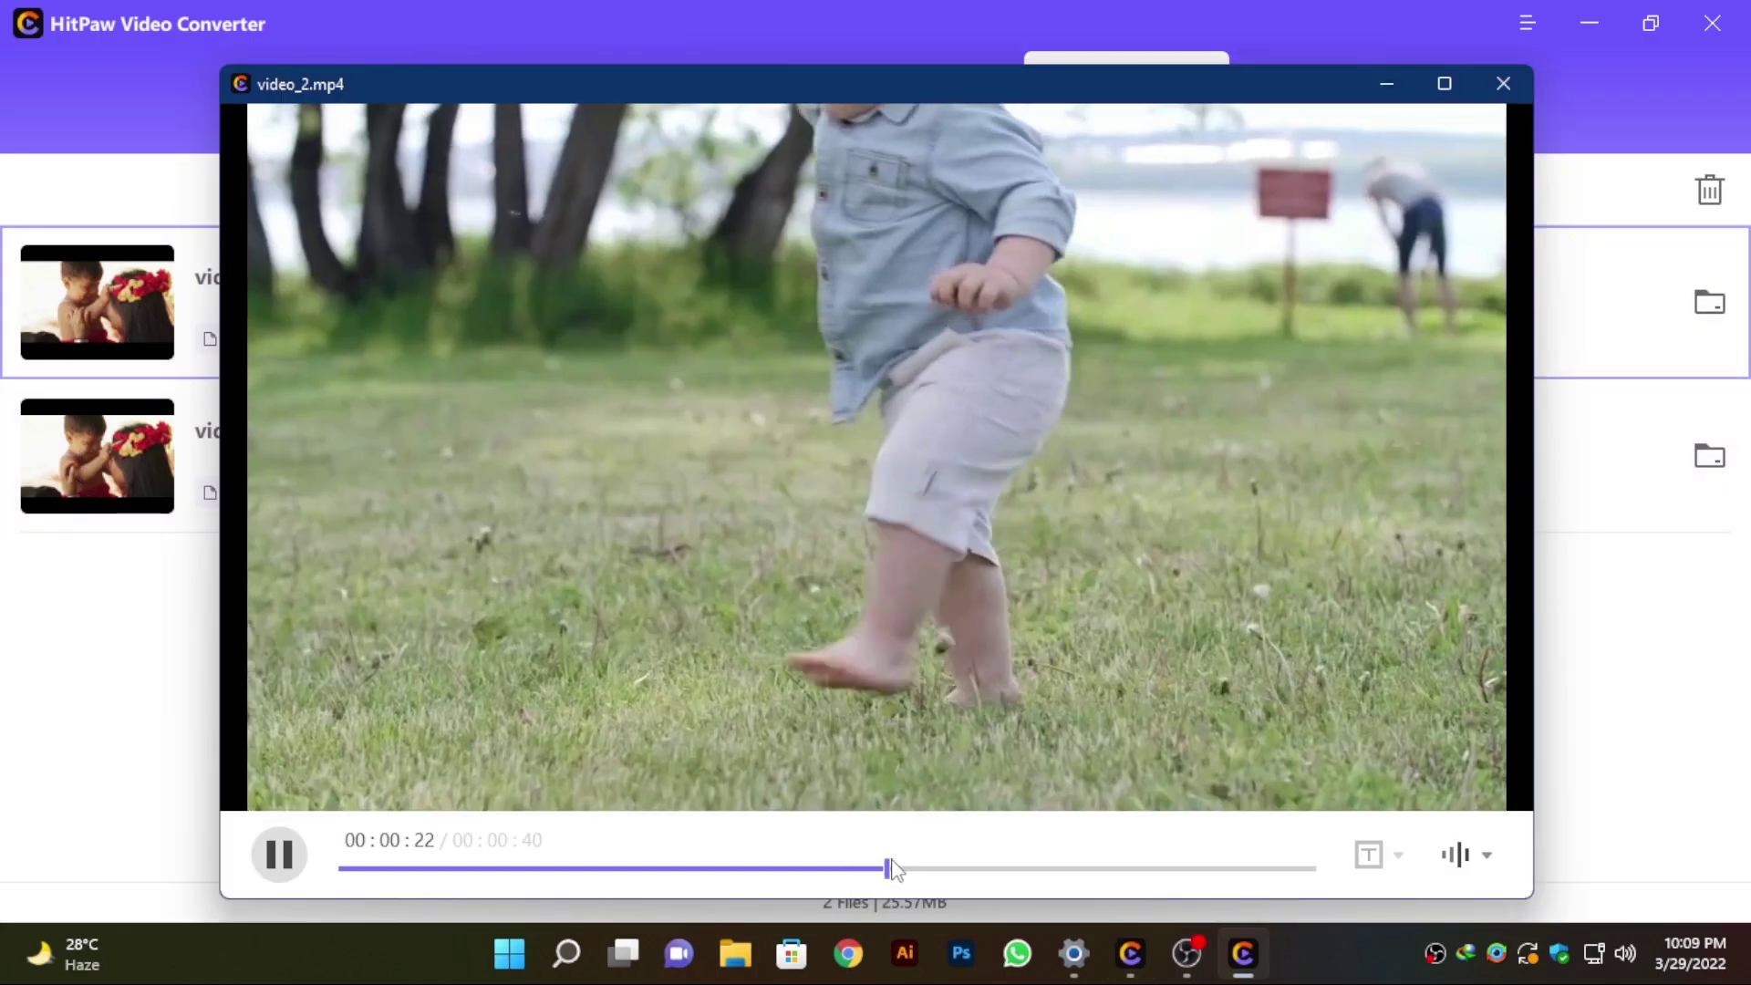